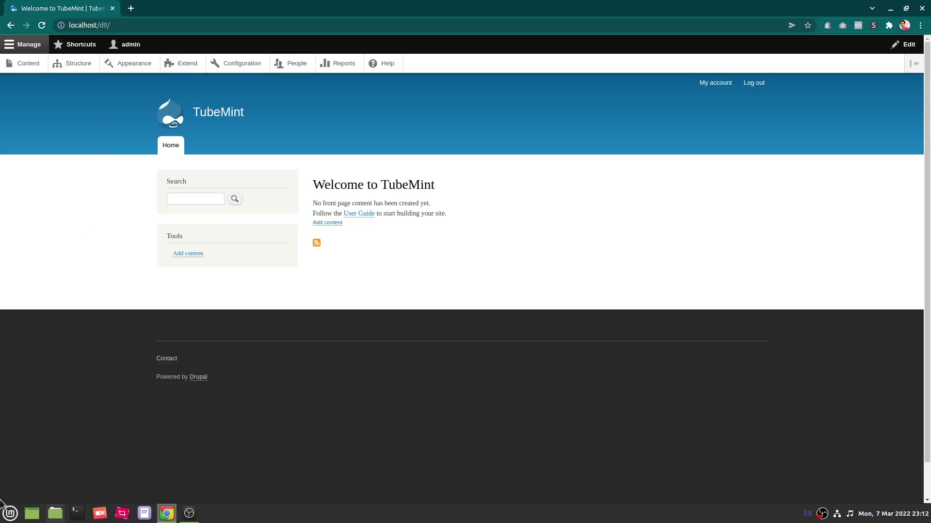
Open a Terminal window and enlarge its text.
{"action": "left_click", "coordinate": [6, 514]}
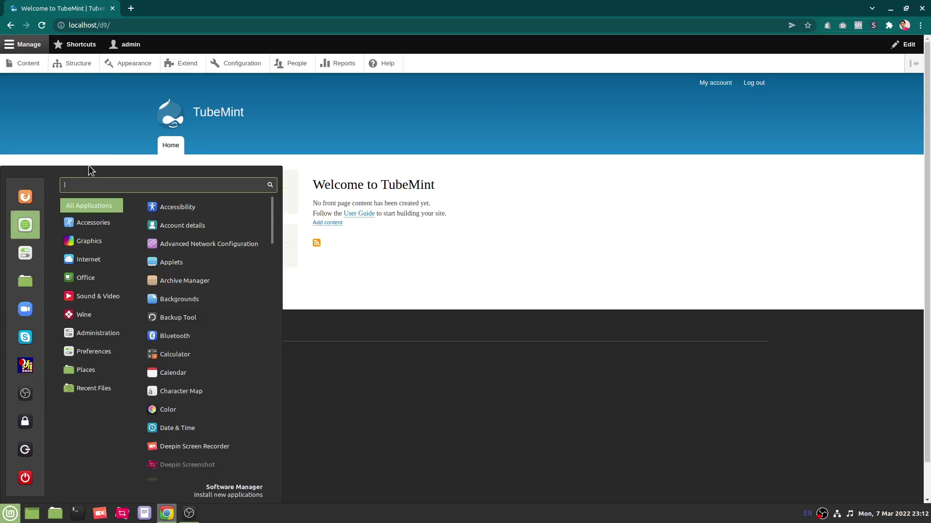
{"action": "left_click", "coordinate": [525, 203]}
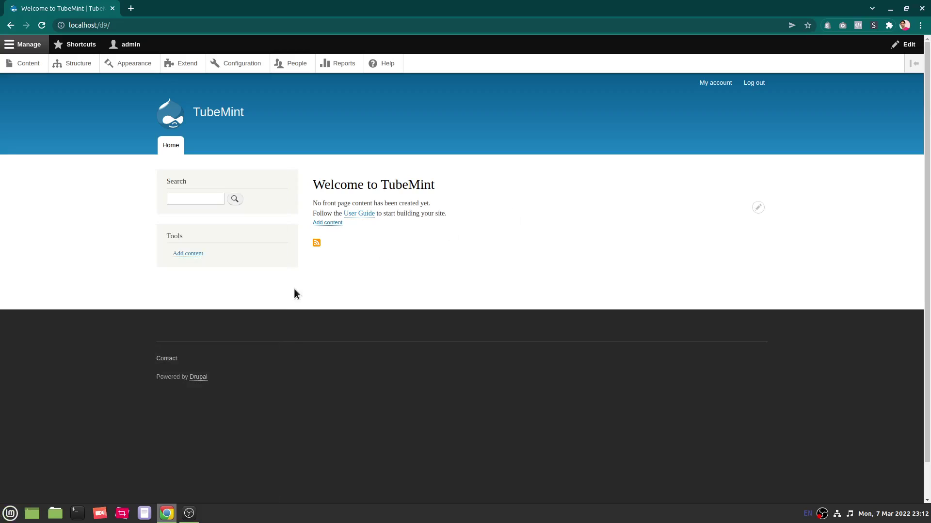
{"action": "left_click", "coordinate": [4, 518]}
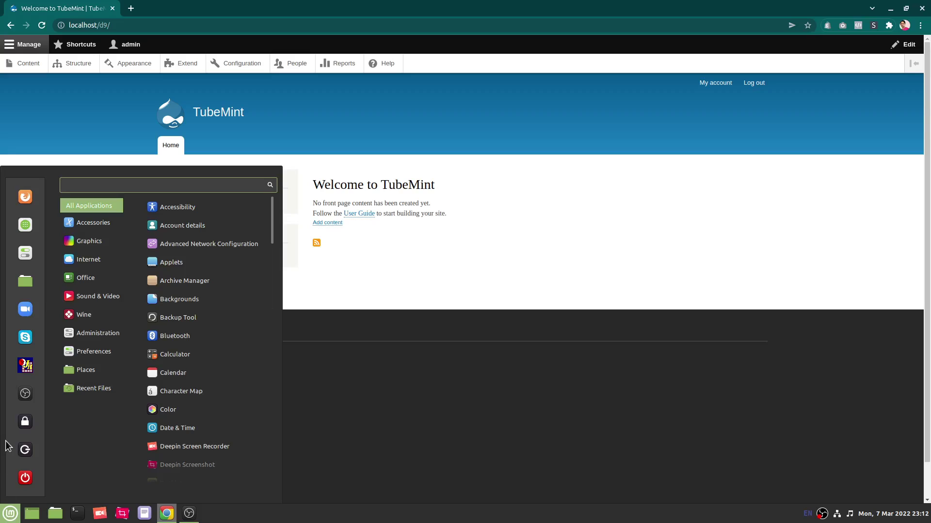
{"action": "left_click", "coordinate": [83, 124]}
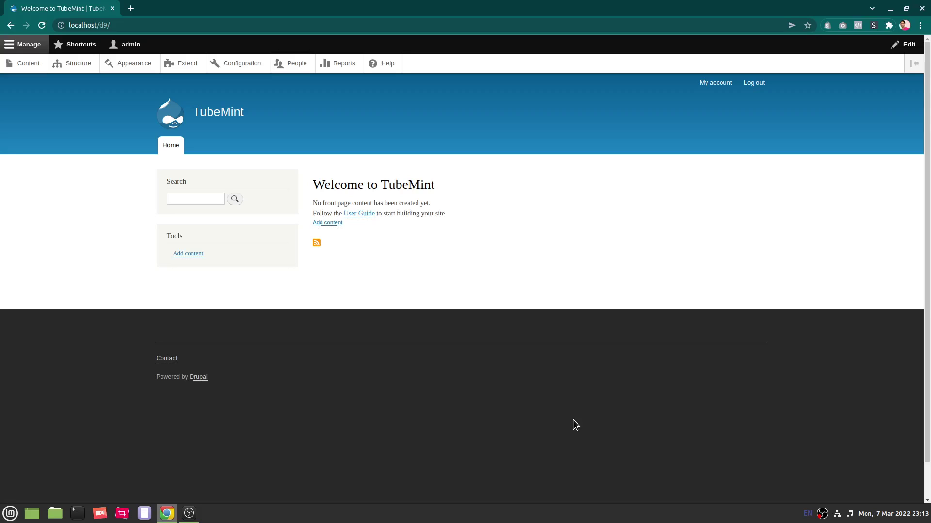
{"action": "left_click", "coordinate": [77, 513]}
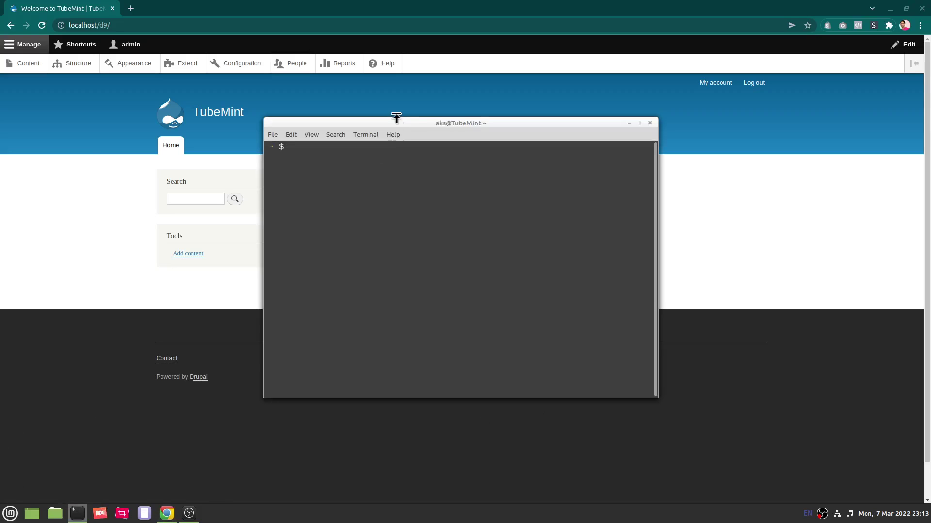
{"action": "left_click_drag", "start_coordinate": [403, 126], "coordinate": [367, 125]}
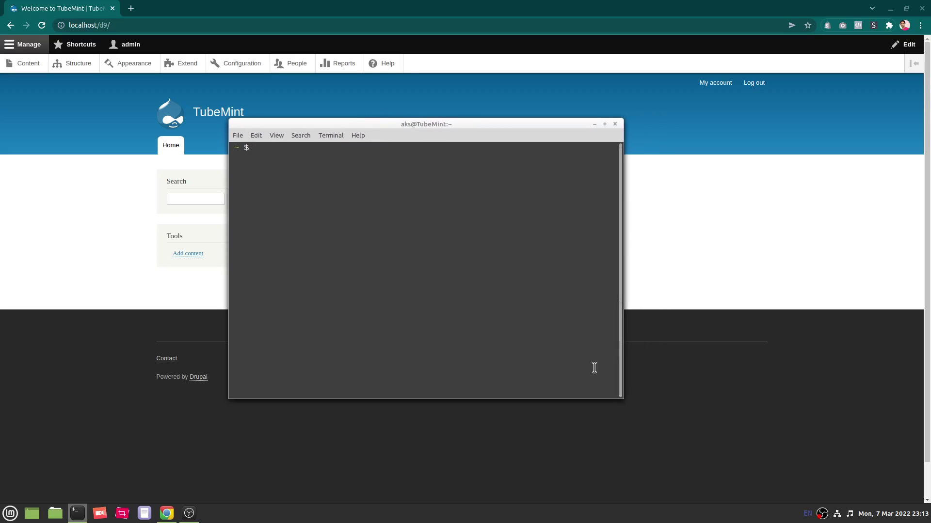
{"action": "key", "text": "ctrl+plus"}
{"action": "key", "text": "ctrl+plus"}
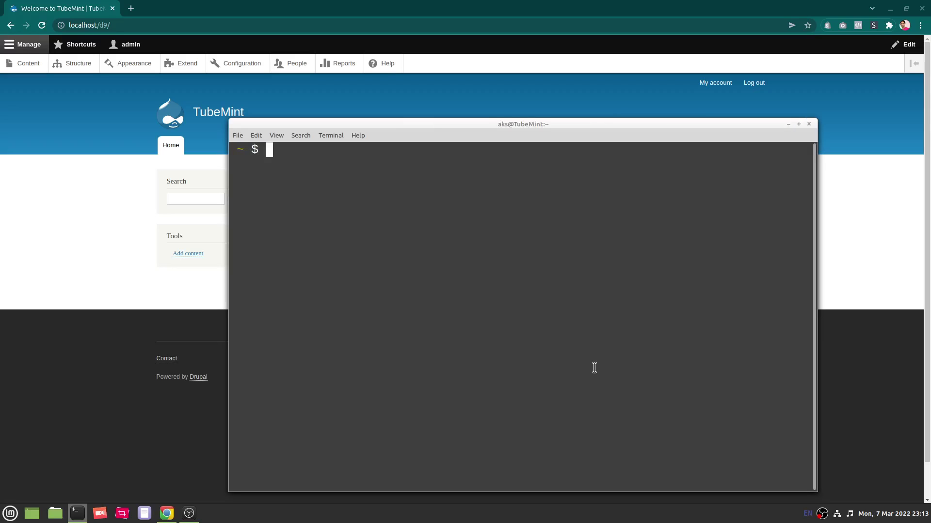
Change into the /var/www/html/d9 site folder and clear the screen.
{"action": "type", "text": "cd /var/www"}
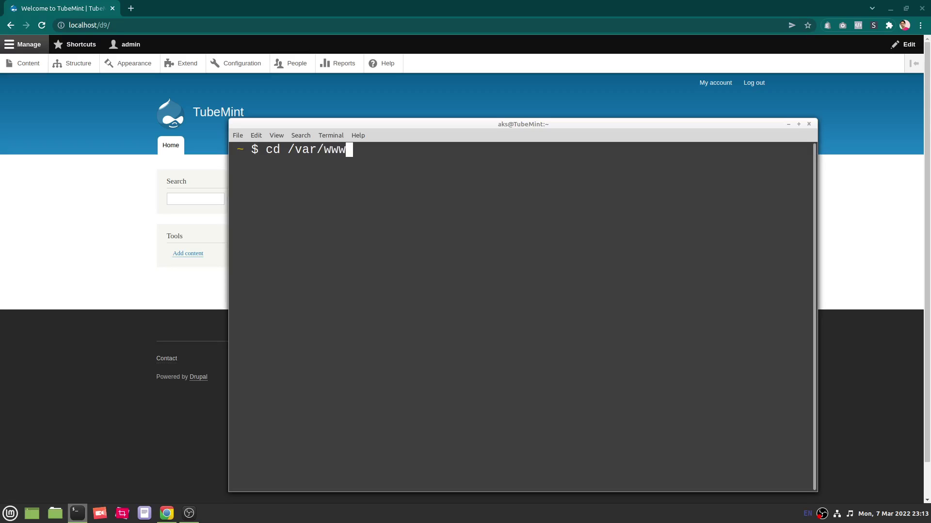
{"action": "type", "text": "/ht"}
{"action": "key", "text": "Tab"}
{"action": "type", "text": "d9"}
{"action": "key", "text": "Return"}
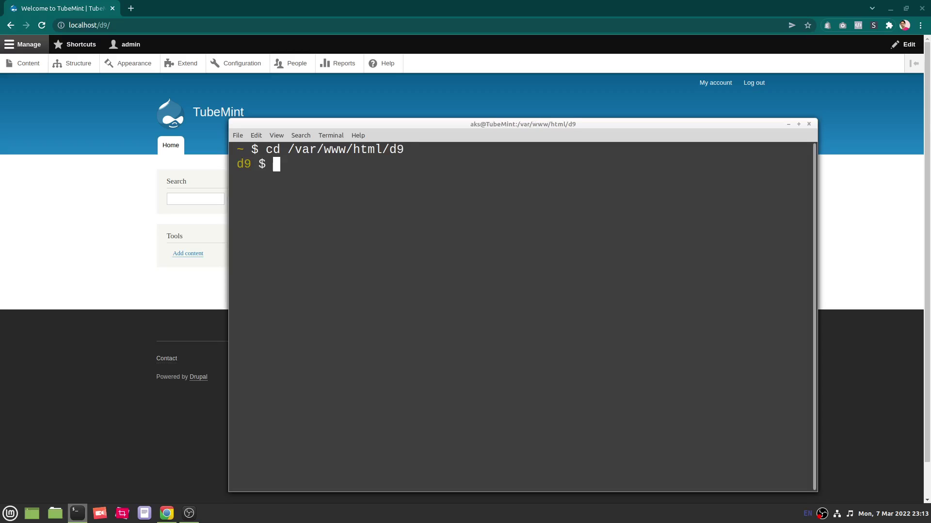
{"action": "type", "text": "clear"}
{"action": "key", "text": "Return"}
List the d9 folder's contents and run composer to confirm it works, clearing afterwards.
{"action": "type", "text": "ls"}
{"action": "key", "text": "Return"}
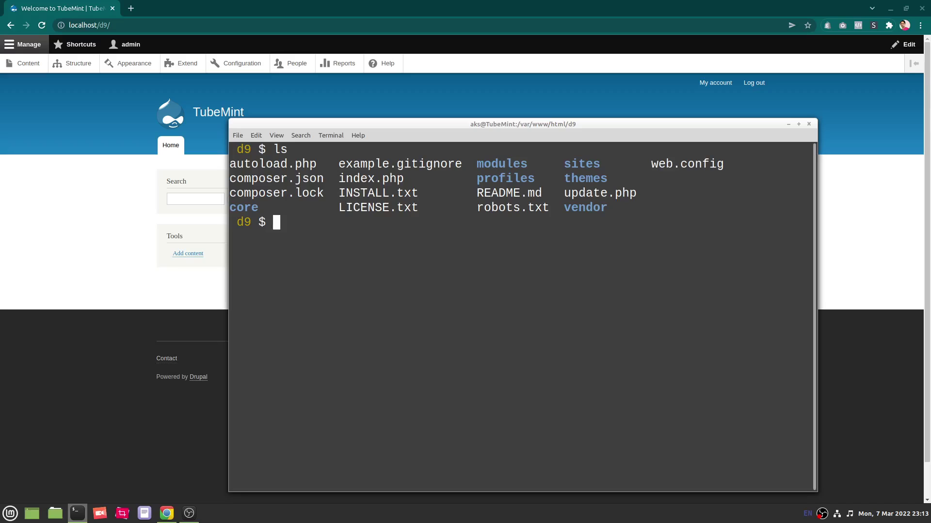
{"action": "type", "text": "clear"}
{"action": "key", "text": "Return"}
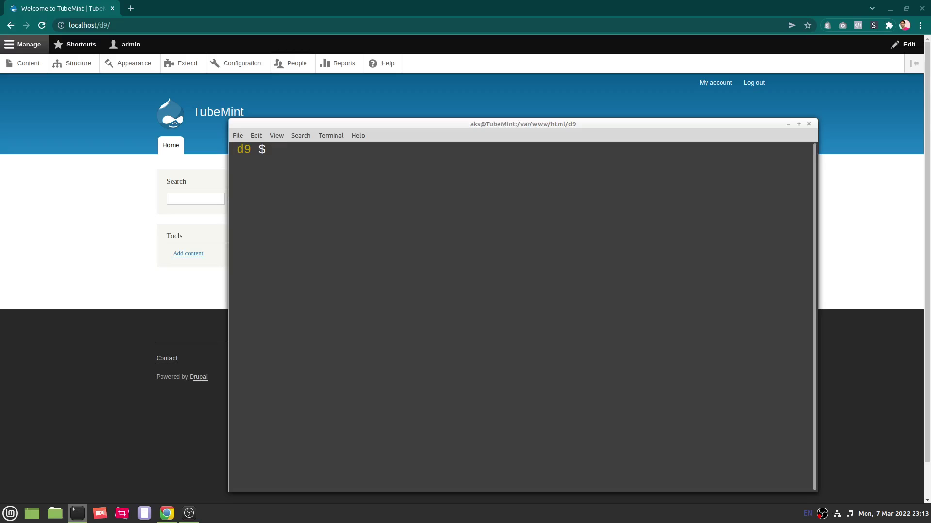
{"action": "type", "text": "composer"}
{"action": "key", "text": "Return"}
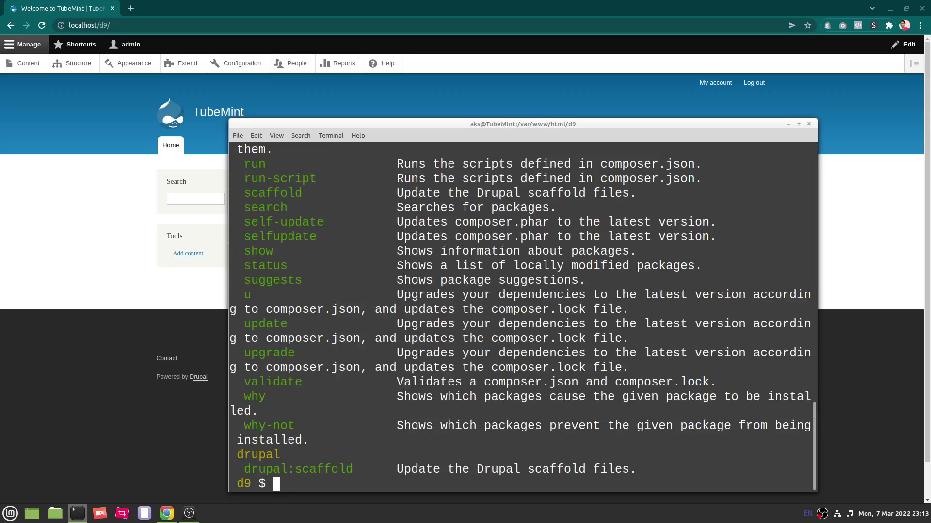
{"action": "type", "text": "clear"}
{"action": "key", "text": "Return"}
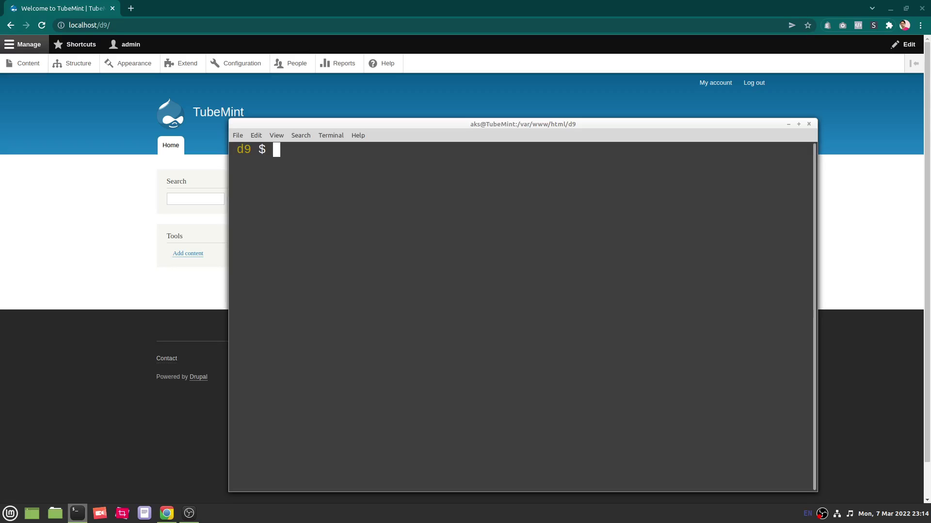
Install drupal/console with sudo composer require, confirming the superuser prompt, then clear the screen.
{"action": "type", "text": "sudo"}
{"action": "type", "text": "composer requir"}
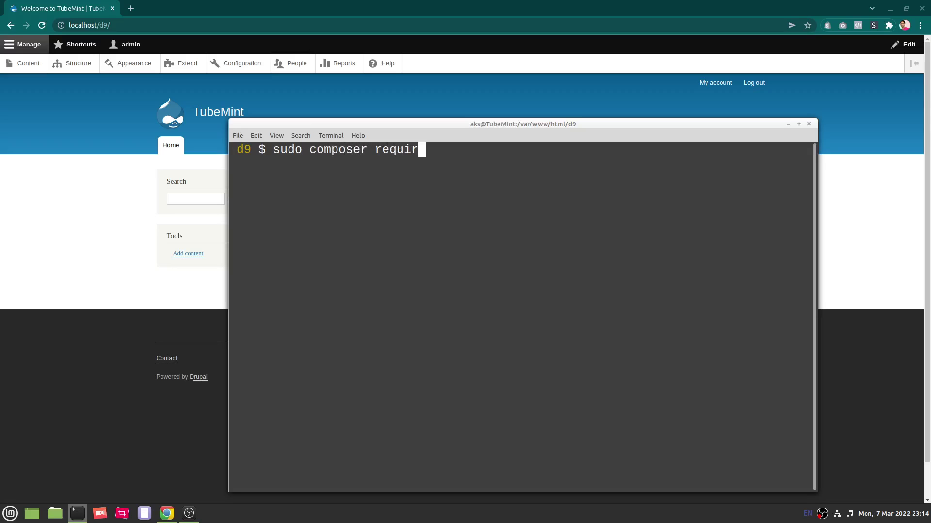
{"action": "type", "text": "e drupal/console"}
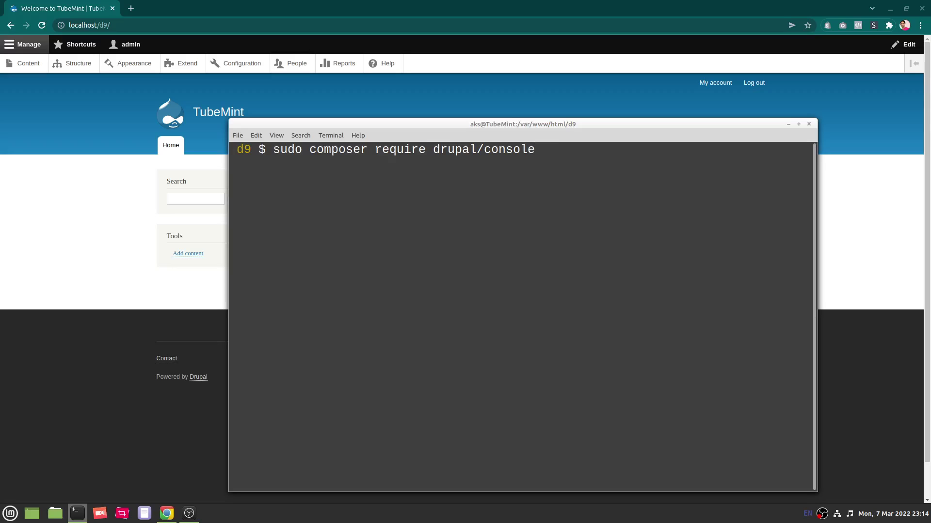
{"action": "key", "text": "Return"}
{"action": "type", "text": "****"}
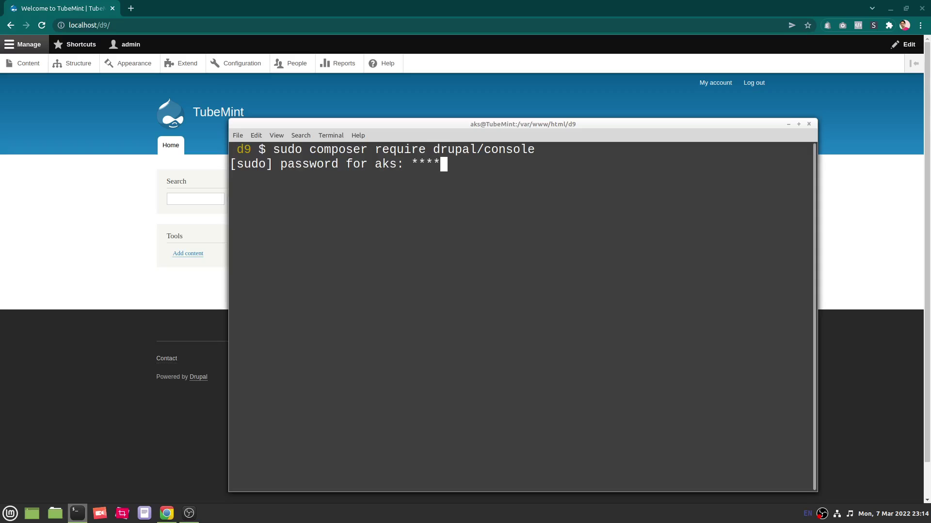
{"action": "key", "text": "Return"}
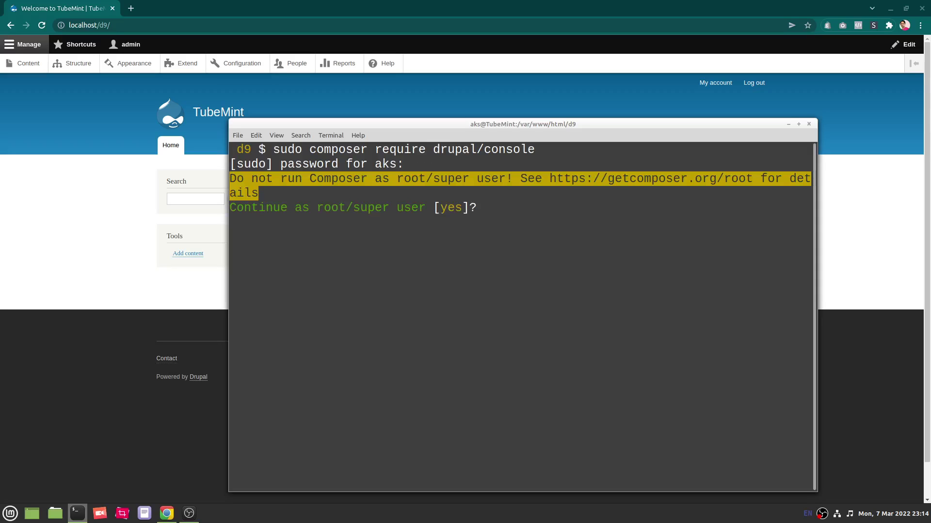
{"action": "key", "text": "Return"}
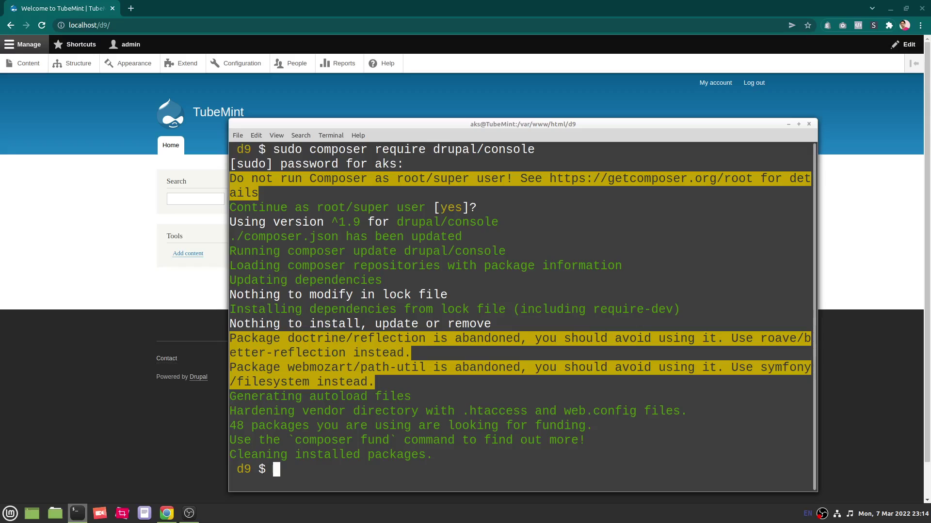
{"action": "type", "text": "clear"}
{"action": "key", "text": "Return"}
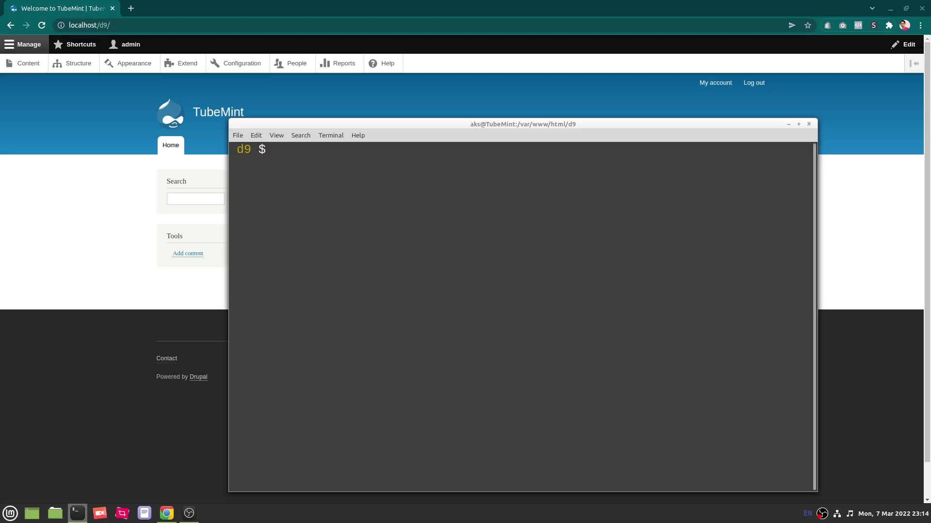
Change into the site's vendor/bin folder.
{"action": "type", "text": "vendor/bin/"}
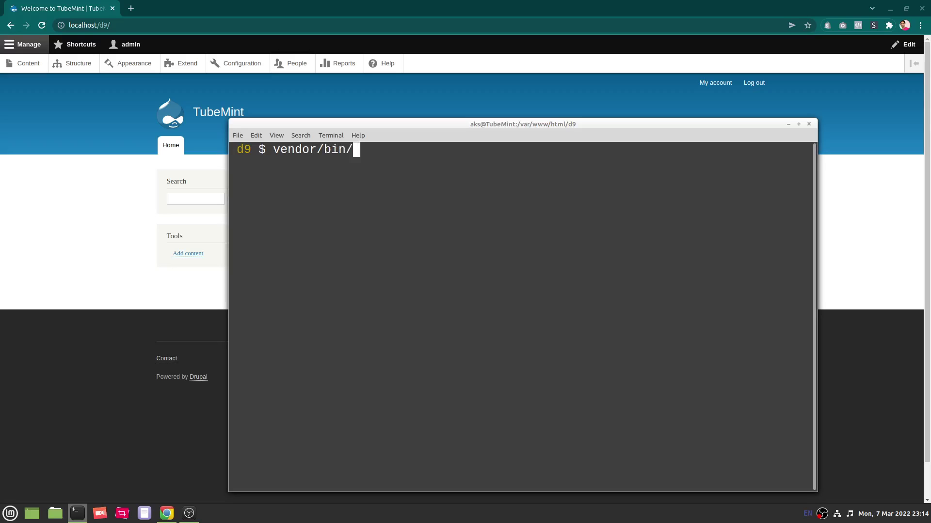
{"action": "key", "text": "Return"}
{"action": "type", "text": "ls"}
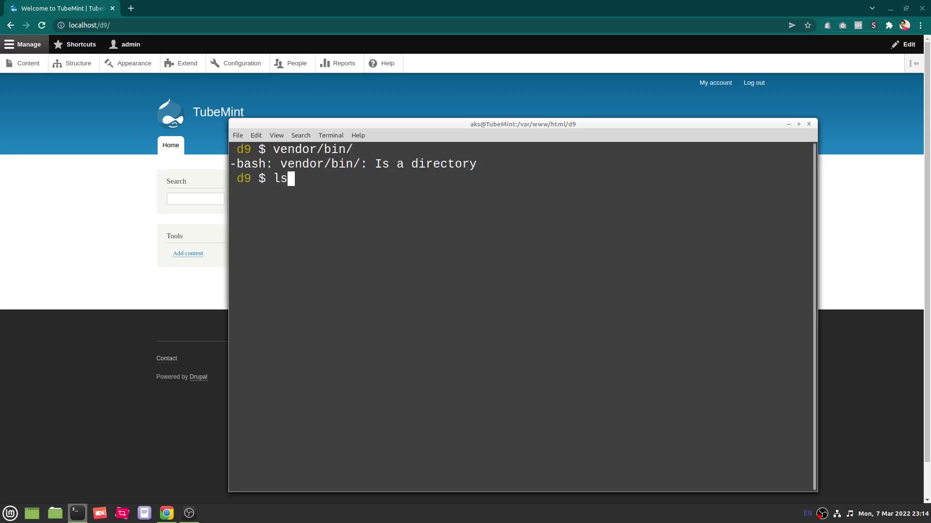
{"action": "key", "text": "BackSpace"}
{"action": "key", "text": "BackSpace"}
{"action": "key", "text": "Up"}
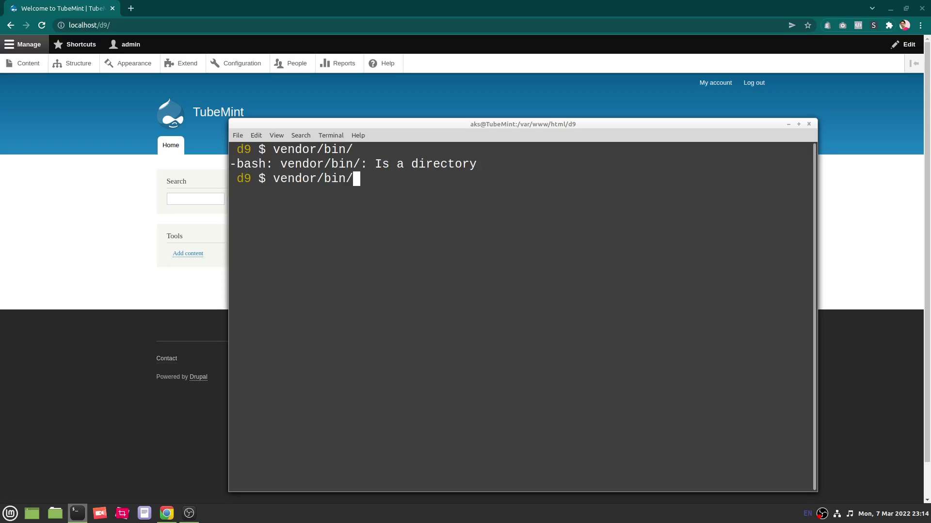
{"action": "key", "text": "Home"}
{"action": "type", "text": "cd"}
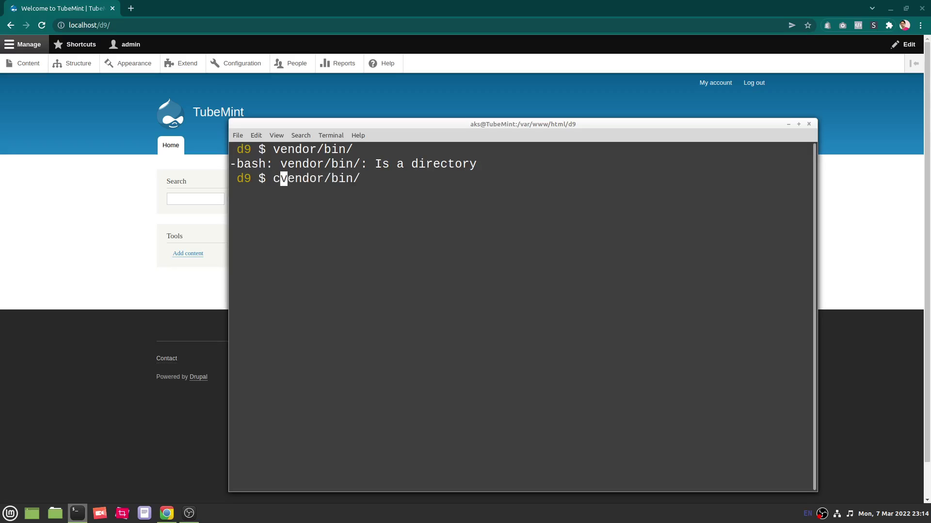
{"action": "key", "text": "Return"}
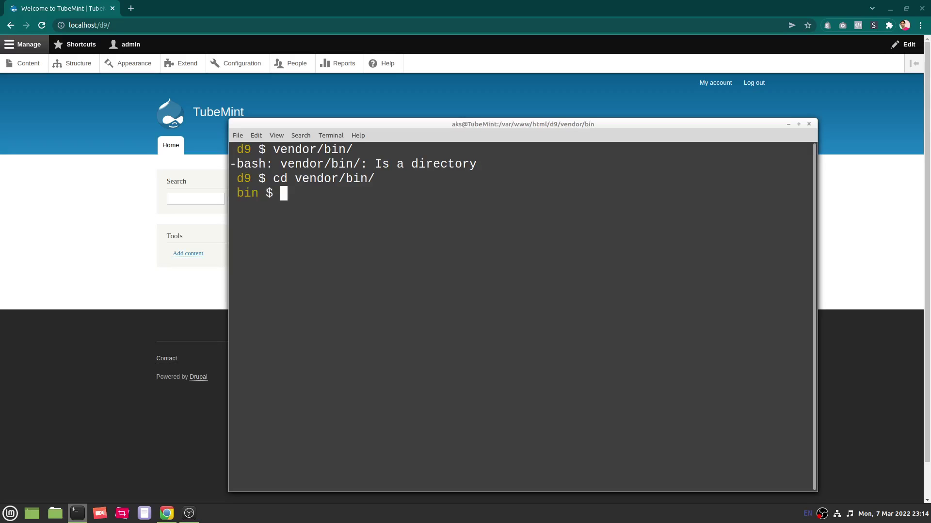
List vendor/bin and highlight the drupal executable in the listing.
{"action": "type", "text": "ls"}
{"action": "key", "text": "Return"}
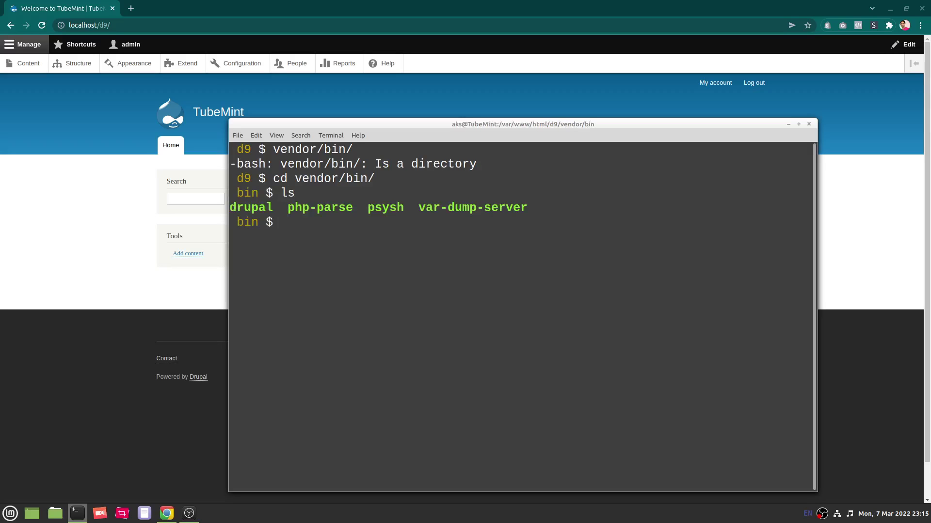
{"action": "double_click", "coordinate": [236, 209]}
{"action": "left_click", "coordinate": [265, 208]}
{"action": "double_click", "coordinate": [266, 209]}
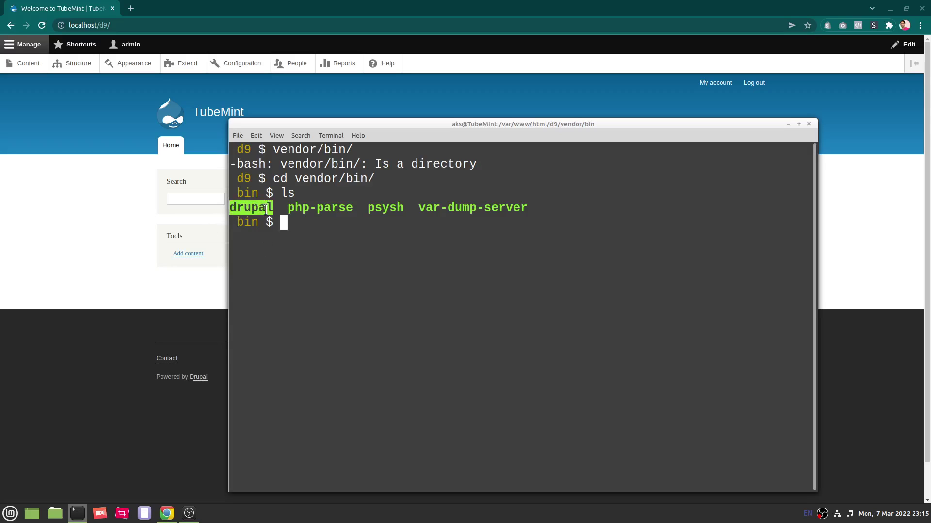
{"action": "left_click", "coordinate": [266, 209]}
{"action": "left_click", "coordinate": [266, 209]}
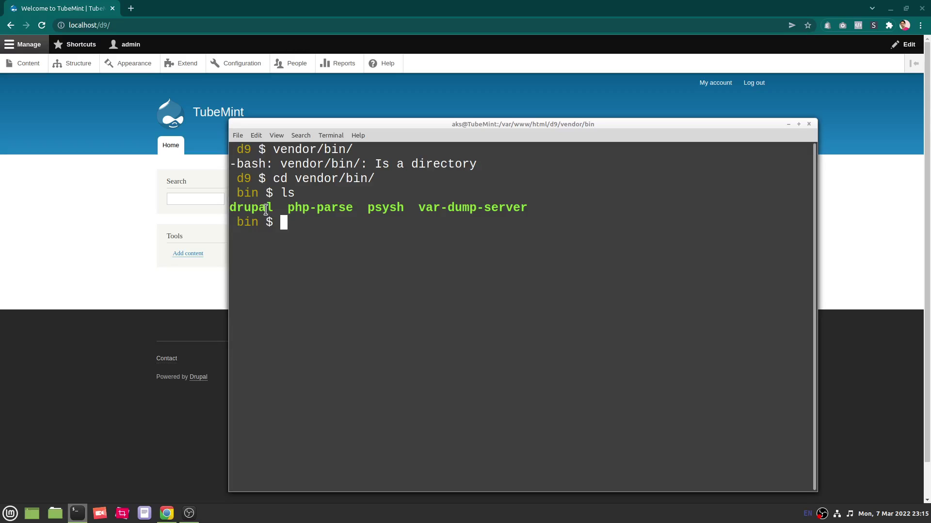
Return to the /var/www/html/d9 site folder and clear the screen.
{"action": "type", "text": "cd"}
{"action": "key", "text": "Return"}
{"action": "type", "text": "clear"}
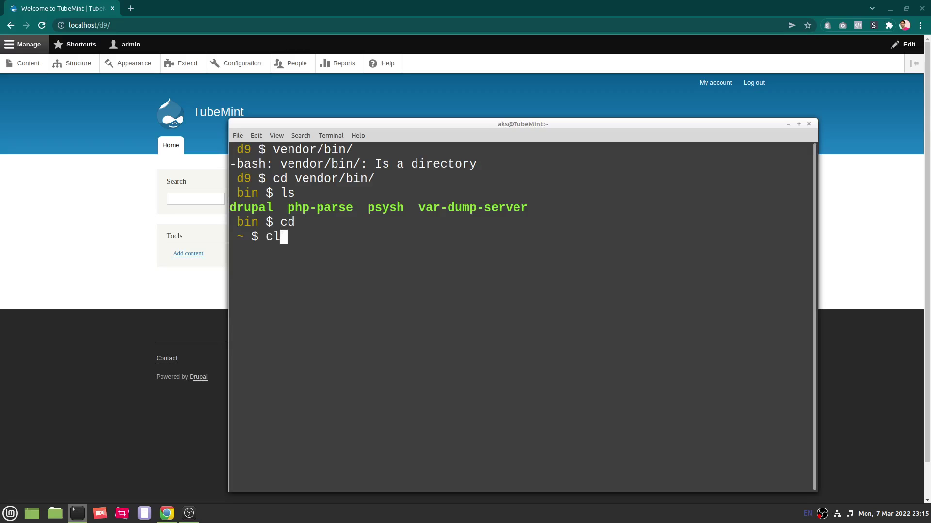
{"action": "key", "text": "Return"}
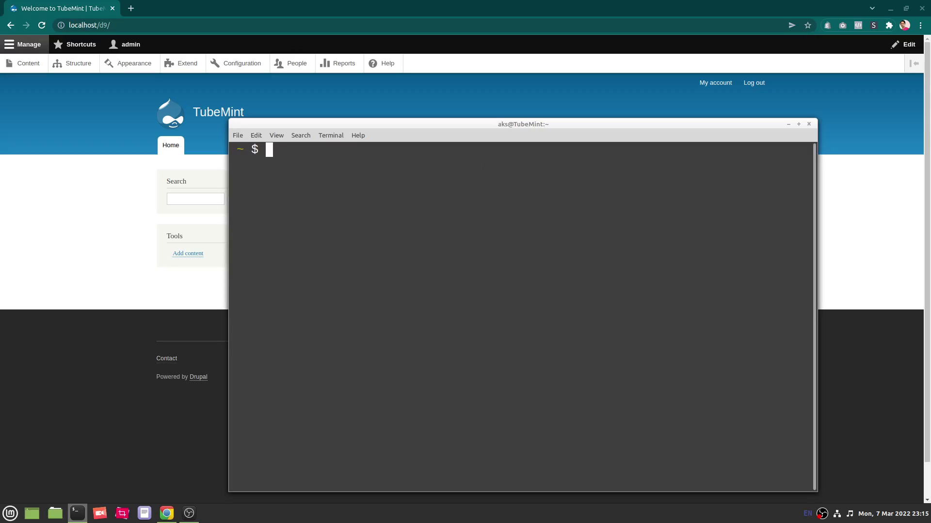
{"action": "type", "text": "cd /var/"}
{"action": "type", "text": "www"}
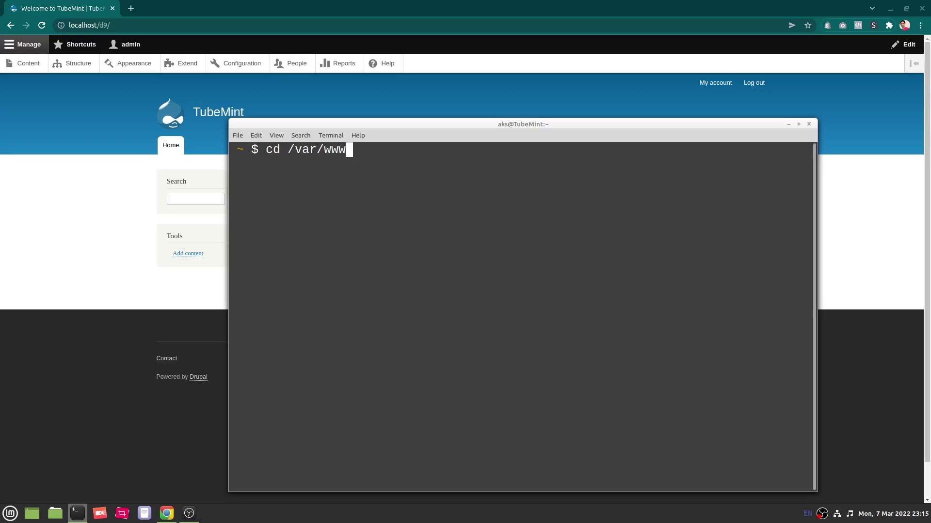
{"action": "type", "text": "/html/d"}
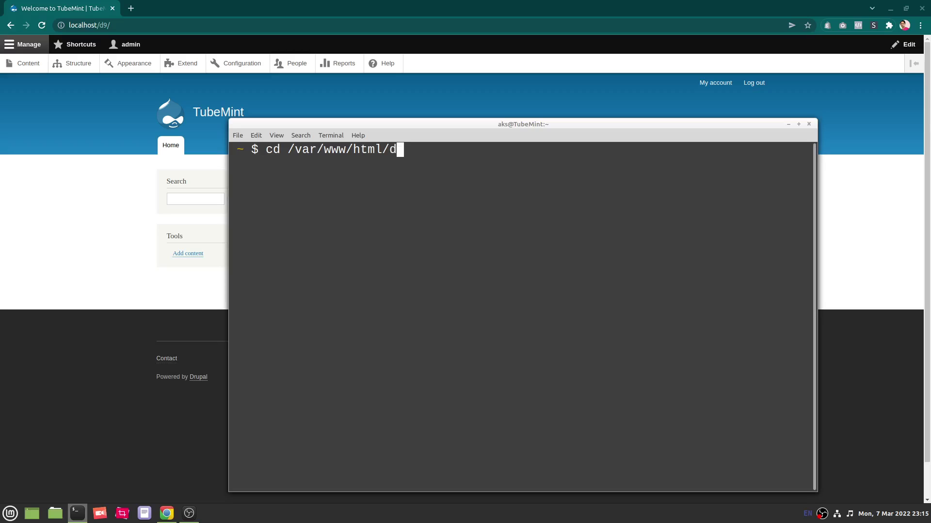
{"action": "type", "text": "9"}
{"action": "key", "text": "Return"}
{"action": "type", "text": "clear"}
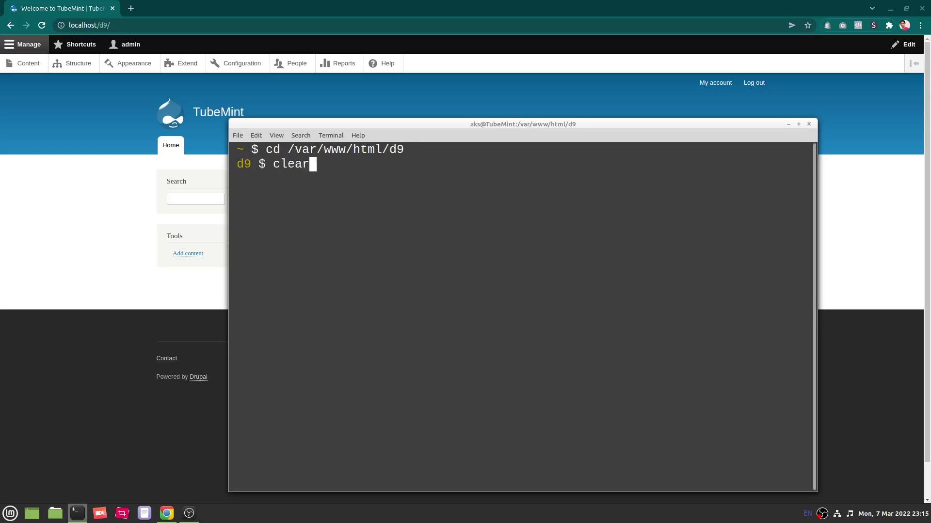
{"action": "key", "text": "Return"}
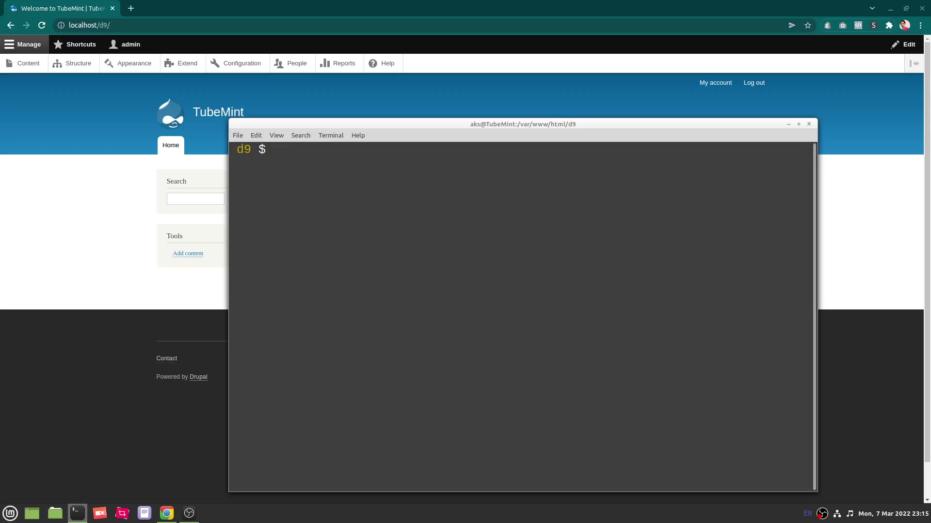
Run 'sudo vendor/bin/drupal site:mode dev' and authenticate with the account password.
{"action": "type", "text": "vendor-"}
{"action": "key", "text": "BackSpace"}
{"action": "type", "text": "/ibn"}
{"action": "key", "text": "BackSpace"}
{"action": "key", "text": "BackSpace"}
{"action": "key", "text": "BackSpace"}
{"action": "type", "text": "bin"}
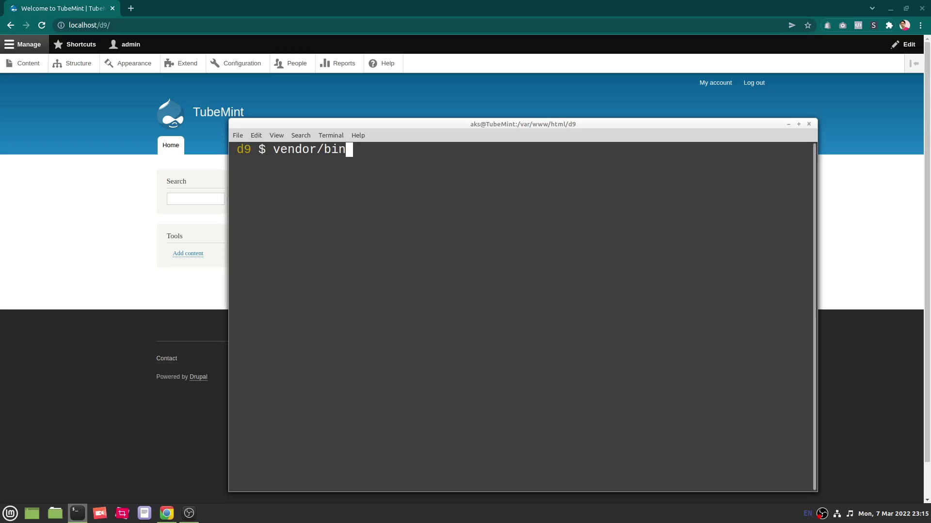
{"action": "type", "text": "/drupal"}
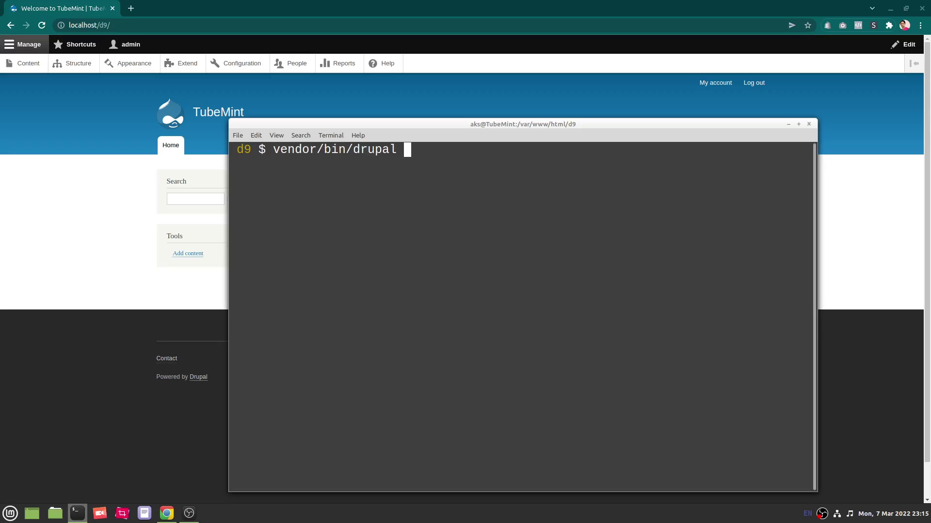
{"action": "key", "text": "Home"}
{"action": "type", "text": "su"}
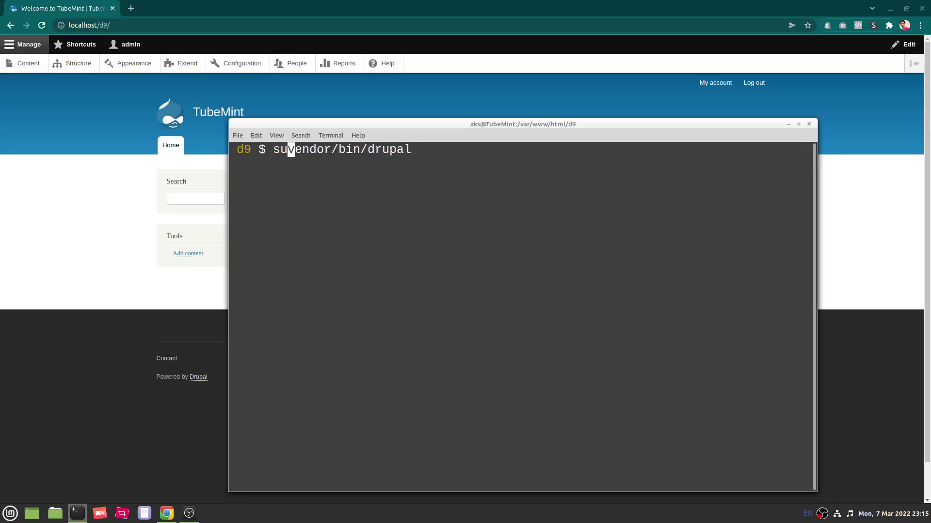
{"action": "type", "text": "do"}
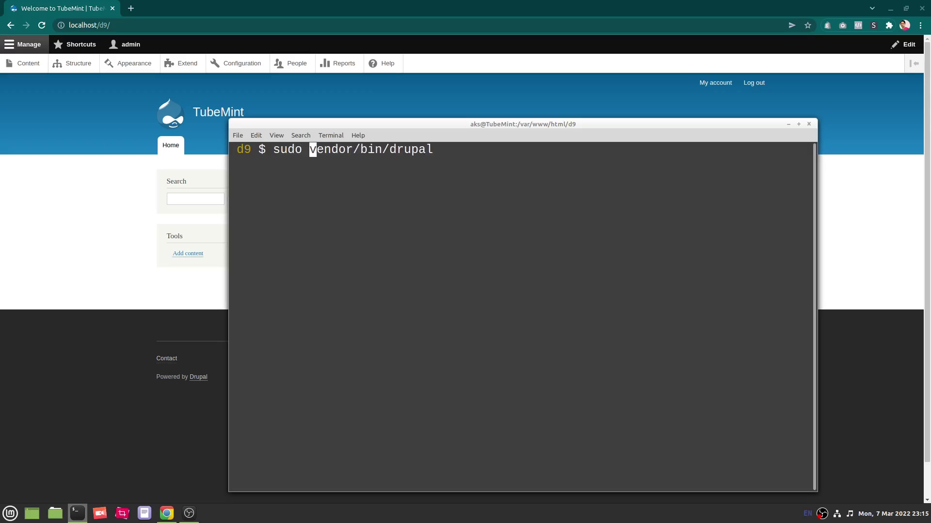
{"action": "key", "text": "ctrl+Right"}
{"action": "key", "text": "ctrl+Right"}
{"action": "key", "text": "ctrl+Right"}
{"action": "type", "text": "site:mode dev"}
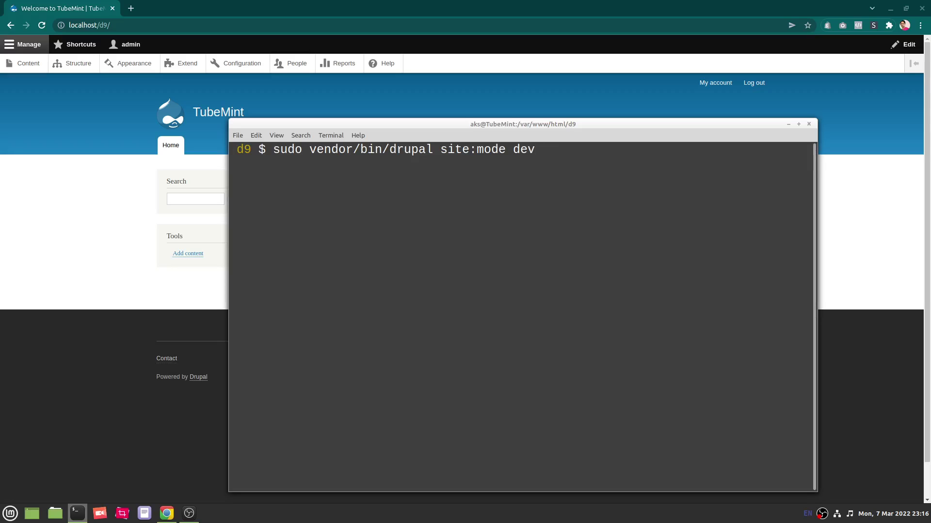
{"action": "key", "text": "Return"}
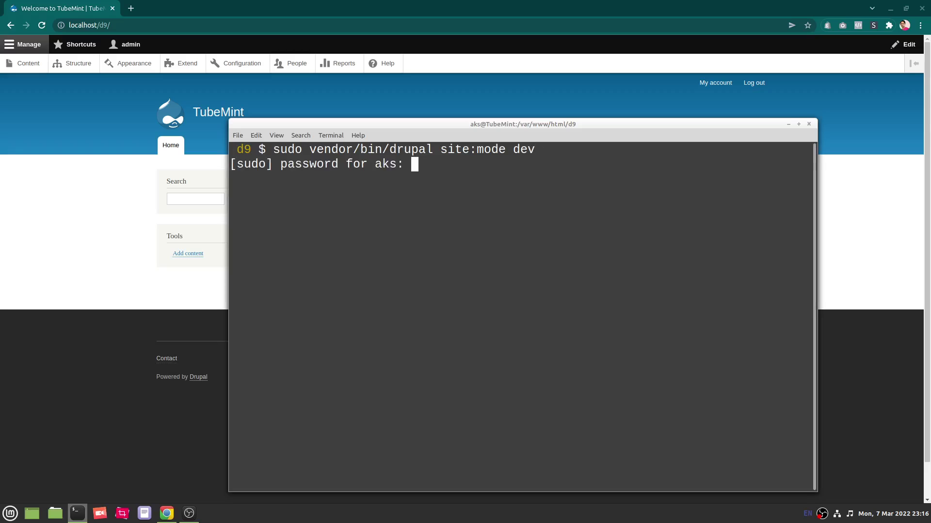
{"action": "type", "text": "*****"}
{"action": "key", "text": "Return"}
{"action": "key", "text": "Return"}
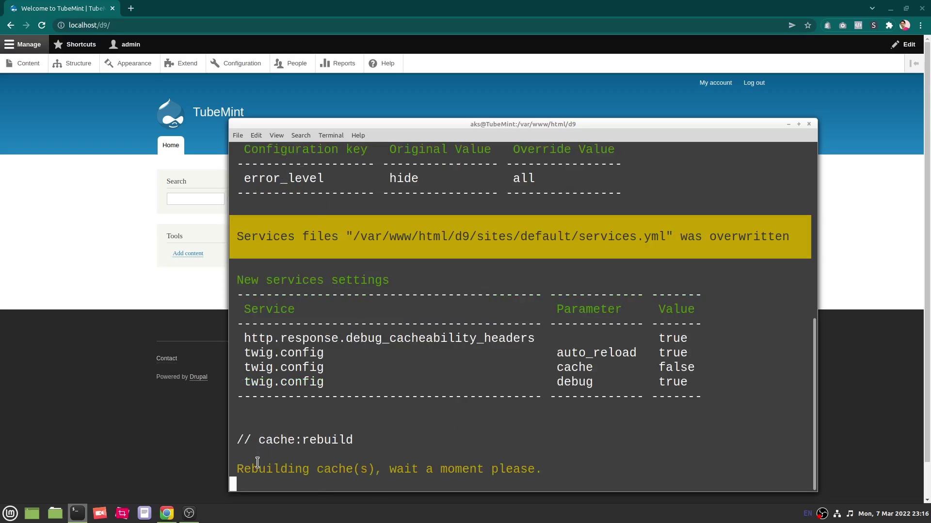
Review the config overrides: cache.page.use_internal, css/js preprocess false, views SQL query, system.logging error_level.
{"action": "left_click_drag", "start_coordinate": [352, 463], "coordinate": [390, 461]}
{"action": "left_click", "coordinate": [391, 463]}
{"action": "scroll", "coordinate": [568, 332], "scroll_direction": "up", "scroll_amount": 8}
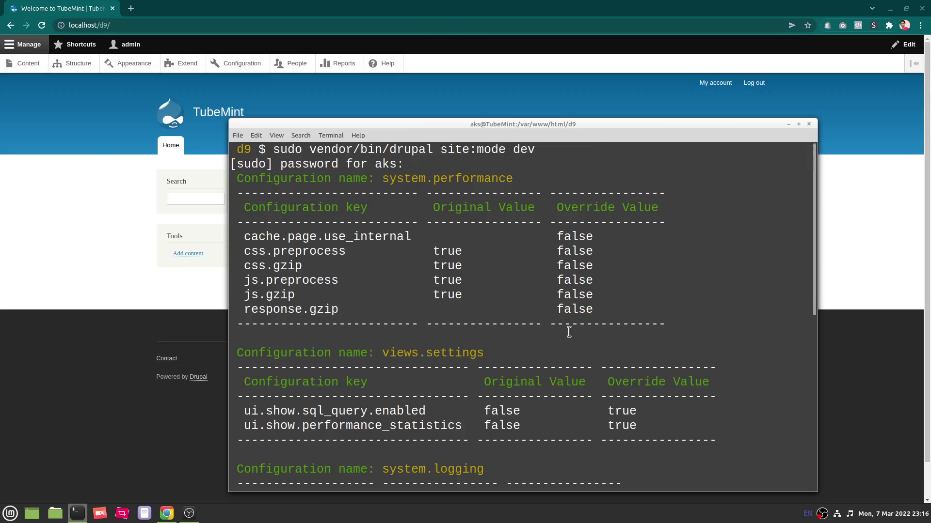
{"action": "left_click_drag", "start_coordinate": [272, 238], "coordinate": [440, 238]}
{"action": "double_click", "coordinate": [574, 252]}
{"action": "double_click", "coordinate": [577, 281]}
{"action": "left_click", "coordinate": [576, 301]}
{"action": "scroll", "coordinate": [596, 332], "scroll_direction": "down", "scroll_amount": 4}
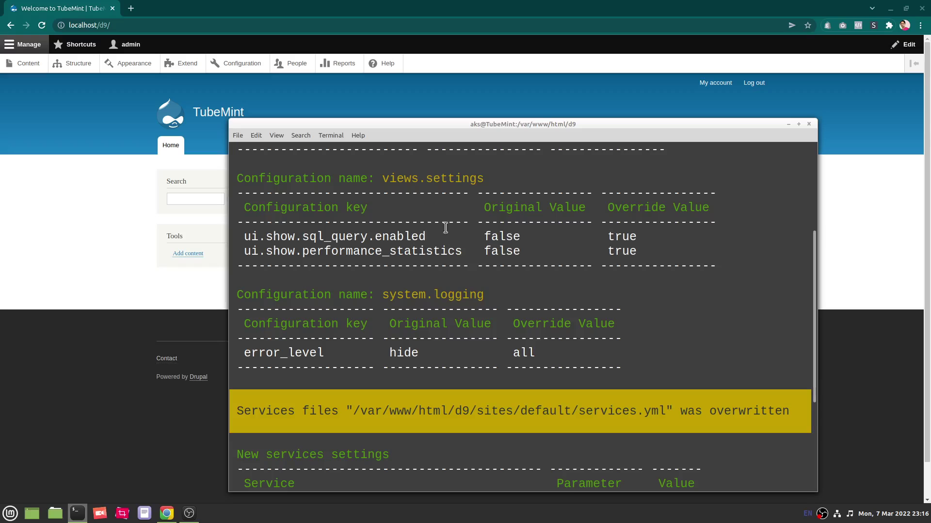
{"action": "left_click_drag", "start_coordinate": [288, 237], "coordinate": [632, 254]}
{"action": "left_click", "coordinate": [632, 254]}
{"action": "double_click", "coordinate": [395, 351]}
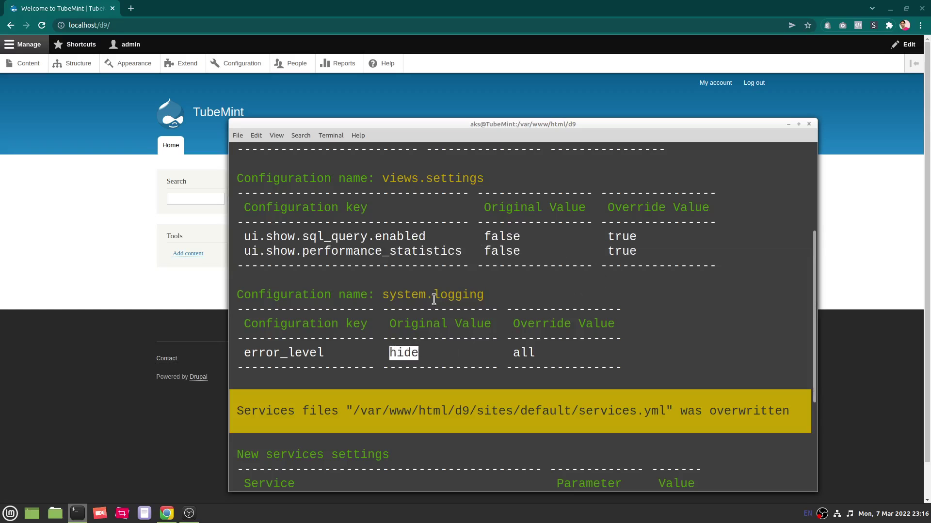
{"action": "left_click_drag", "start_coordinate": [432, 296], "coordinate": [484, 295]}
{"action": "left_click", "coordinate": [580, 375]}
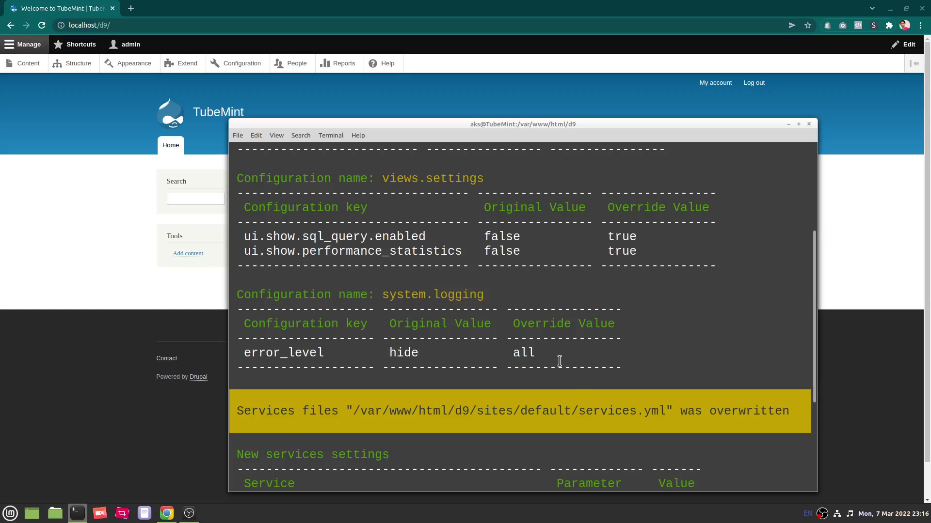
Review the new services settings: cacheability headers, Twig auto_reload true, cache false, debug true.
{"action": "scroll", "coordinate": [559, 361], "scroll_direction": "up", "scroll_amount": 4}
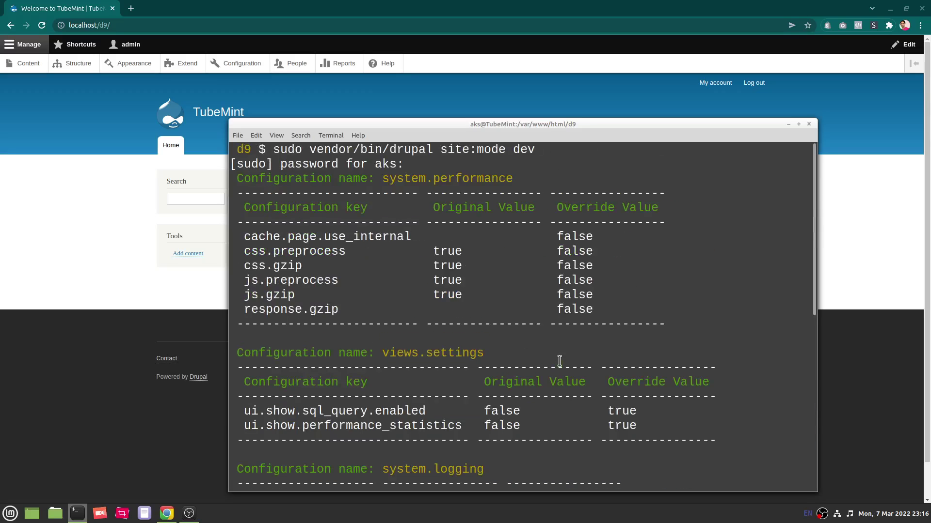
{"action": "scroll", "coordinate": [559, 361], "scroll_direction": "down", "scroll_amount": 7}
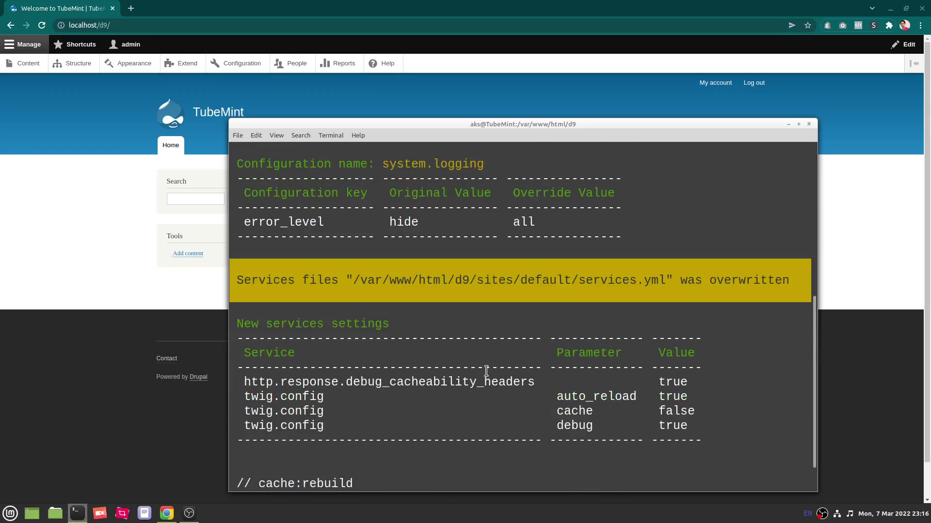
{"action": "left_click_drag", "start_coordinate": [265, 321], "coordinate": [612, 439]}
{"action": "left_click", "coordinate": [609, 427]}
{"action": "left_click_drag", "start_coordinate": [267, 383], "coordinate": [695, 397]}
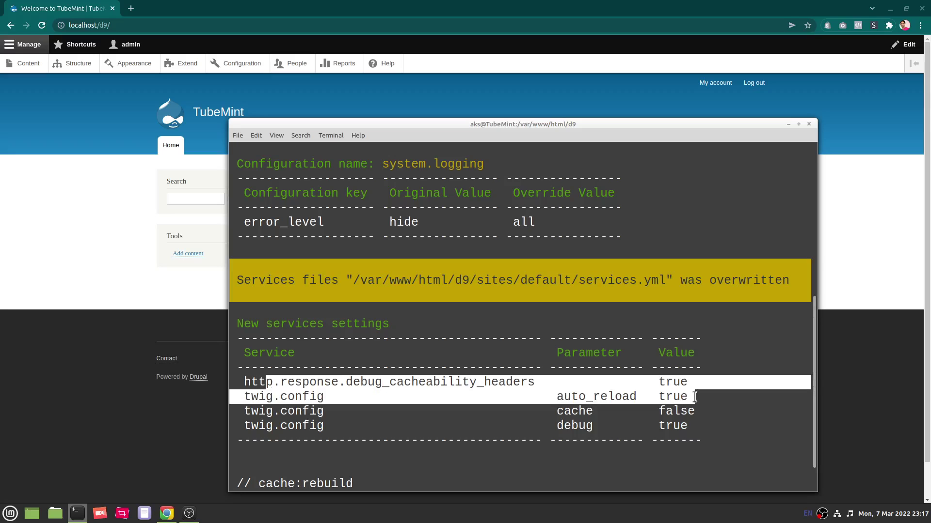
{"action": "left_click", "coordinate": [651, 396]}
{"action": "double_click", "coordinate": [669, 400]}
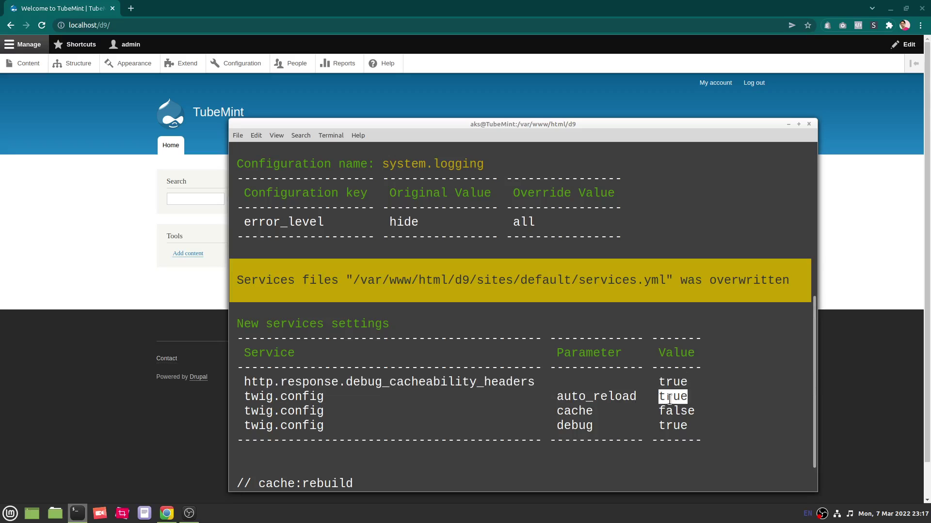
{"action": "double_click", "coordinate": [672, 411]}
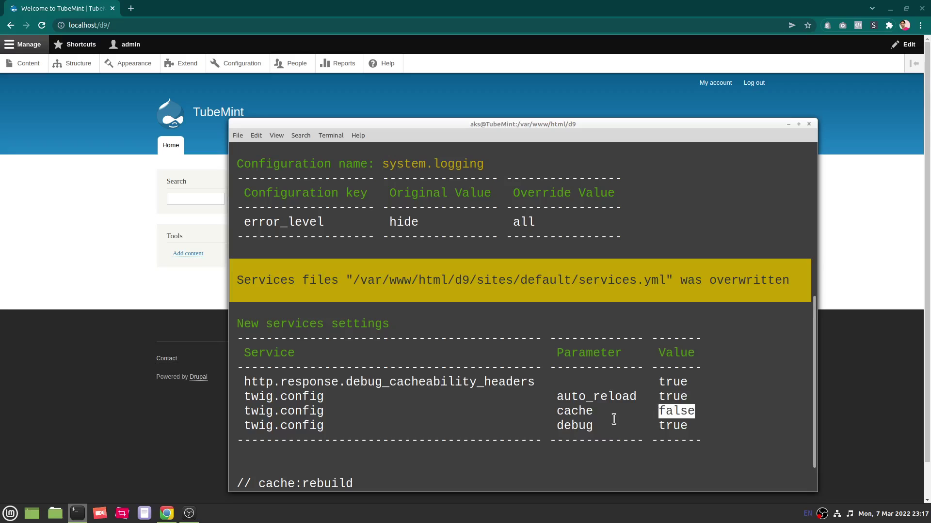
{"action": "double_click", "coordinate": [561, 426]}
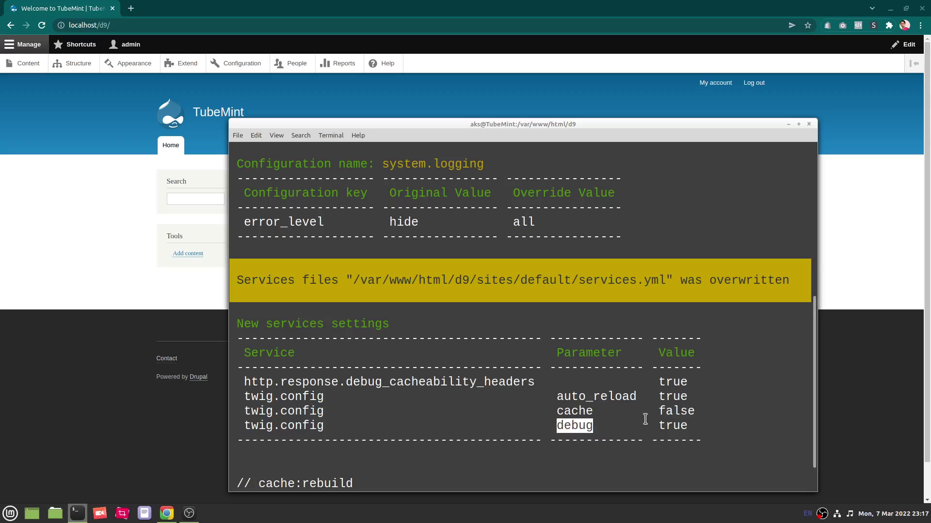
{"action": "double_click", "coordinate": [671, 426]}
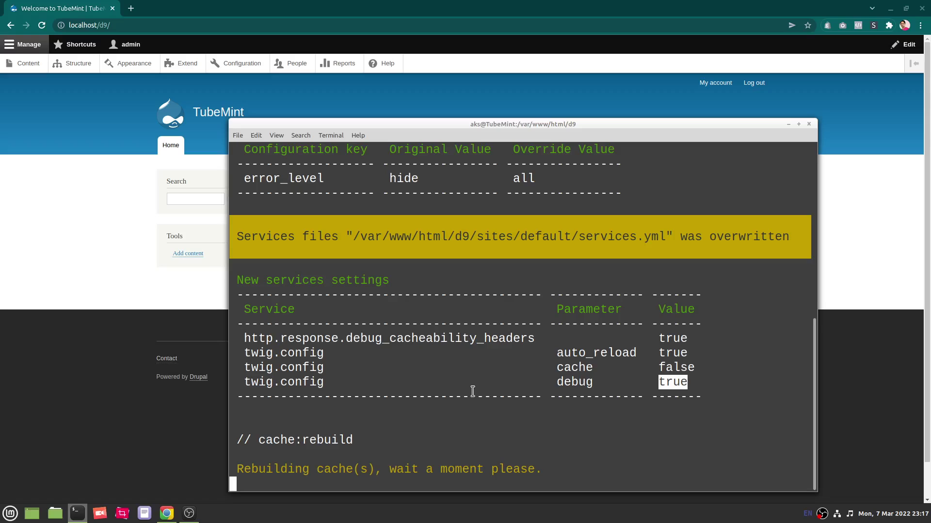
Confirm the cache rebuild finished with 'Done clearing cache(s)' and switch to the TubeMint site in the browser.
{"action": "left_click_drag", "start_coordinate": [266, 438], "coordinate": [345, 435]}
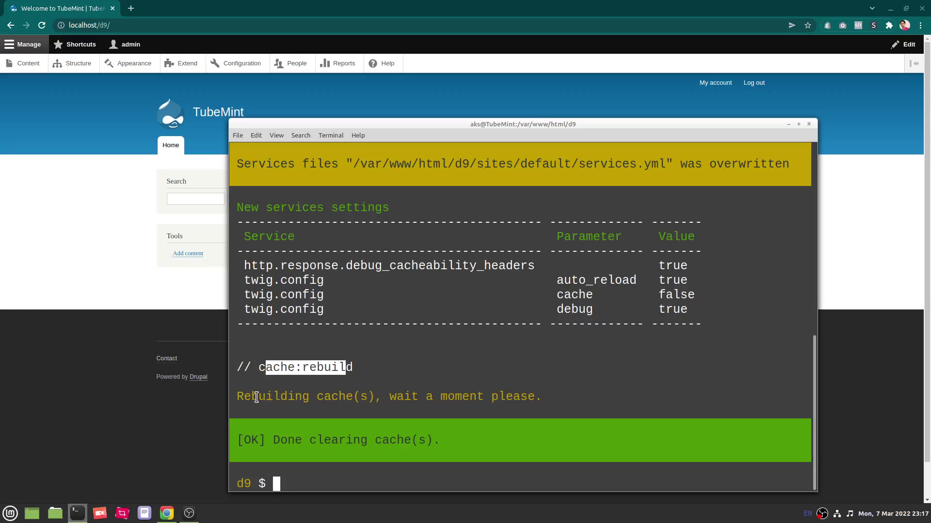
{"action": "left_click_drag", "start_coordinate": [265, 396], "coordinate": [437, 433]}
{"action": "left_click", "coordinate": [299, 450]}
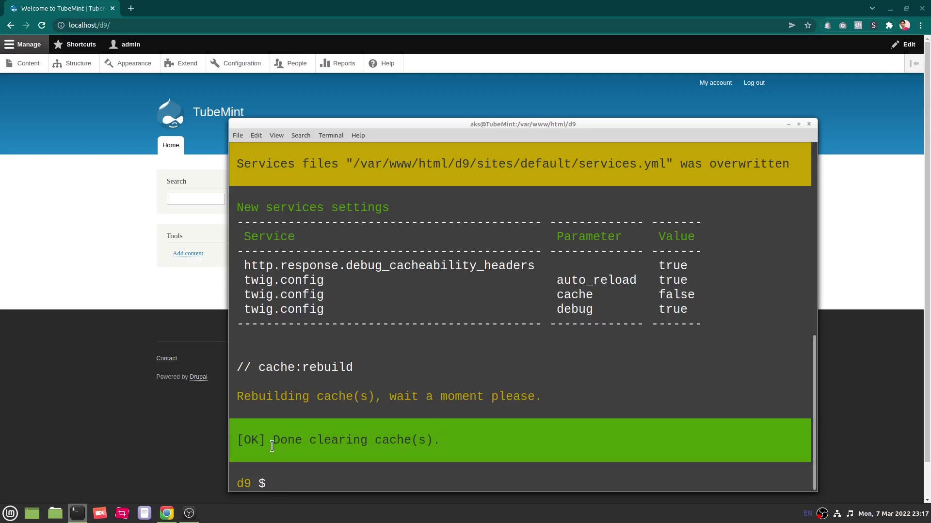
{"action": "left_click_drag", "start_coordinate": [271, 442], "coordinate": [465, 440]}
{"action": "left_click", "coordinate": [498, 438]}
{"action": "left_click", "coordinate": [125, 287]}
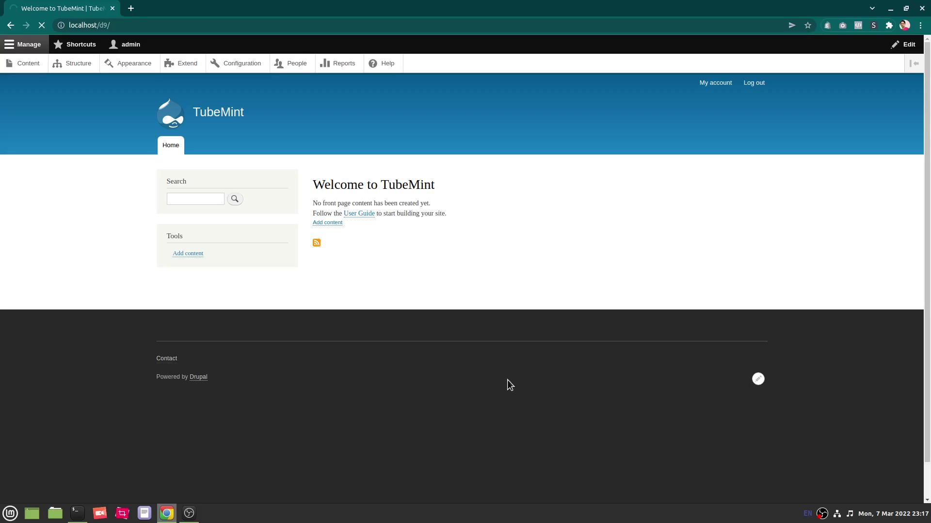
Open Chrome DevTools and reload the TubeMint home page to reveal THEME DEBUG comments.
{"action": "key", "text": "ctrl+shift+i"}
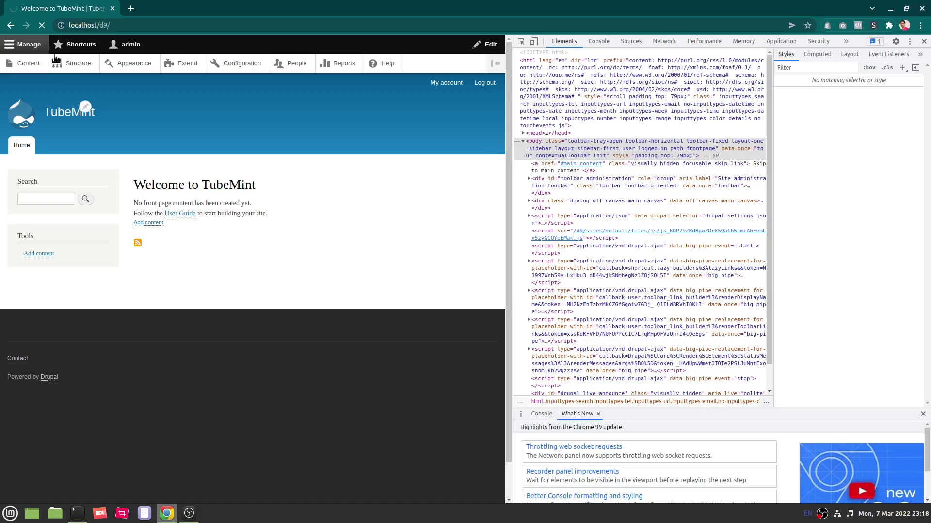
{"action": "left_click", "coordinate": [43, 25]}
{"action": "left_click", "coordinate": [45, 24]}
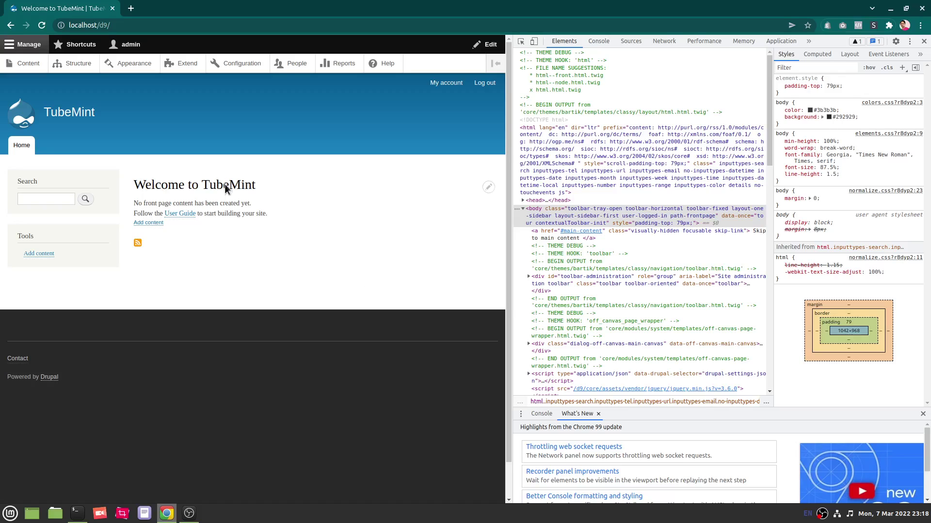
Inspect the 'Welcome to TubeMint' heading and add color: red to its .page-title rule.
{"action": "right_click", "coordinate": [225, 185]}
{"action": "left_click", "coordinate": [257, 354]}
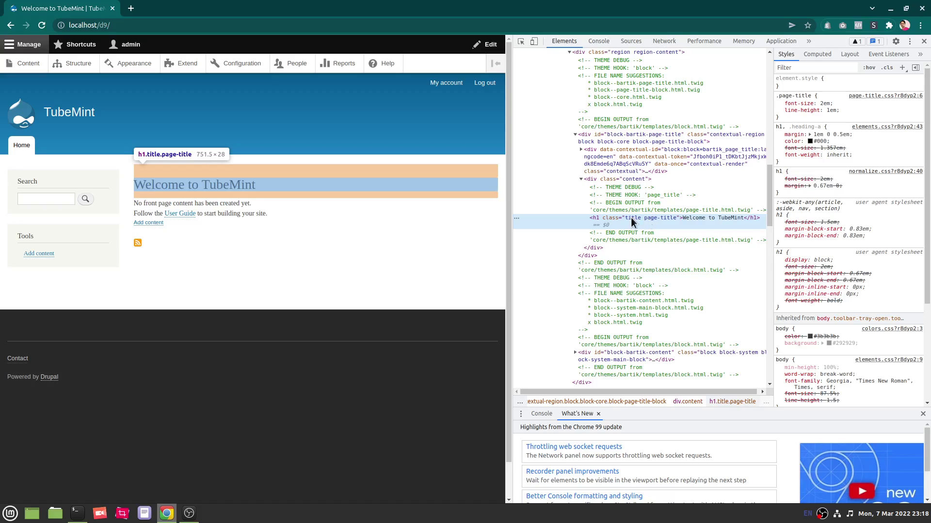
{"action": "double_click", "coordinate": [632, 219]}
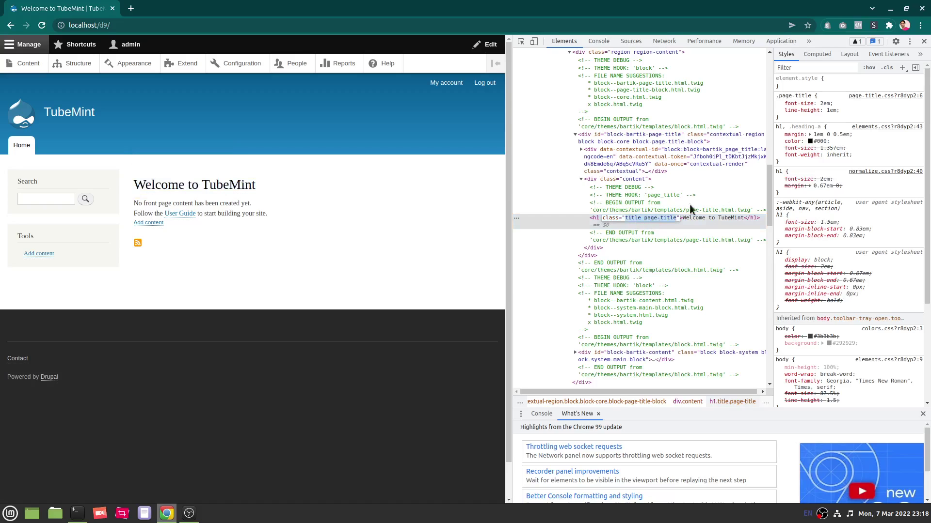
{"action": "left_click", "coordinate": [846, 112]}
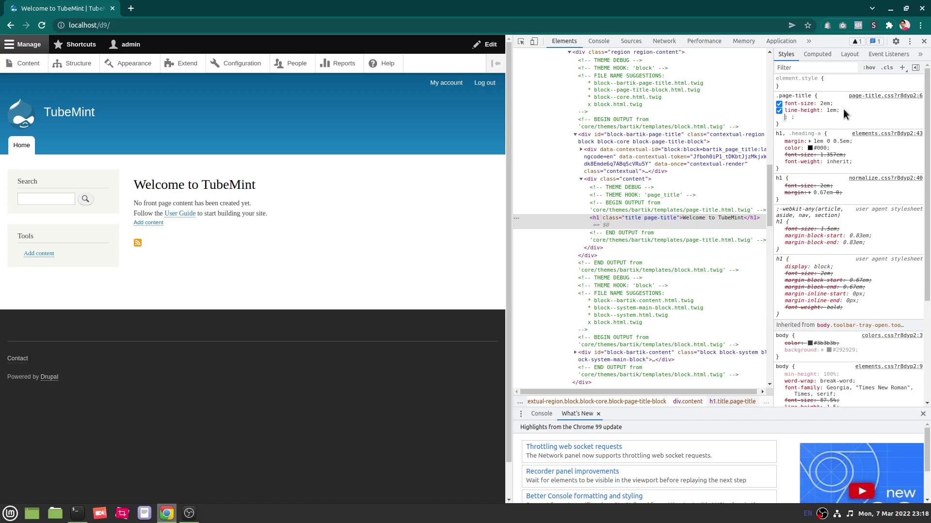
{"action": "type", "text": "color: "}
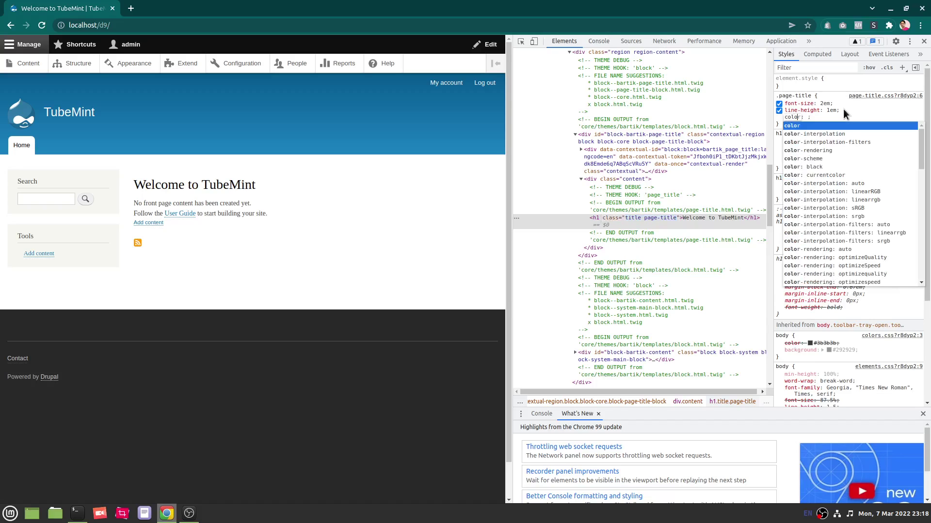
{"action": "type", "text": "red"}
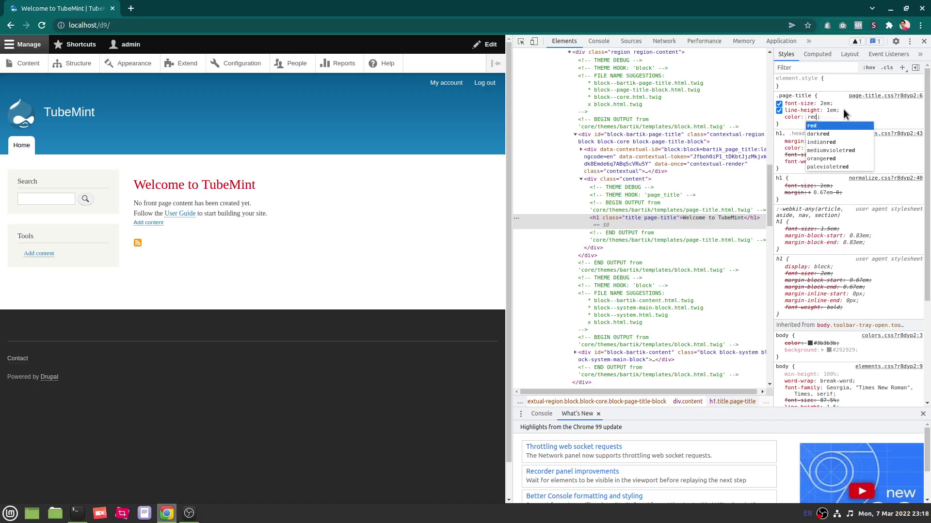
{"action": "key", "text": "Return"}
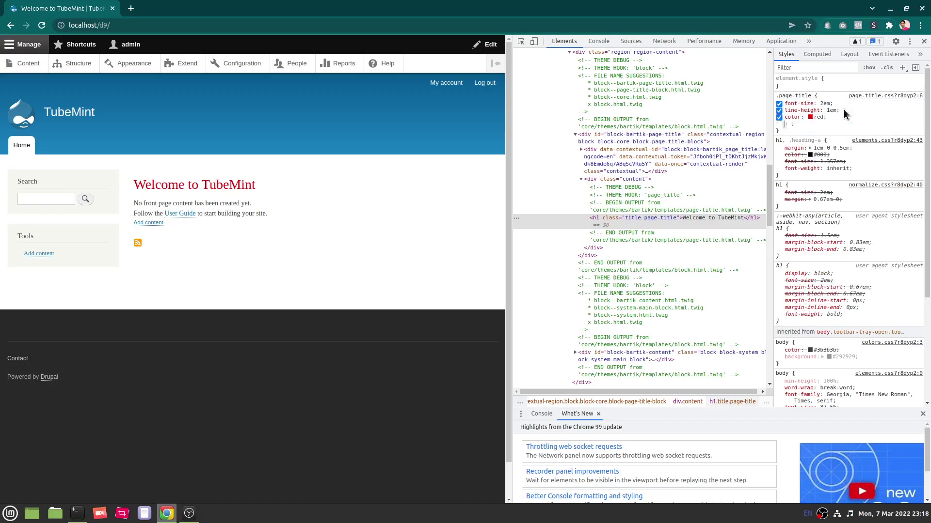
{"action": "left_click", "coordinate": [842, 126]}
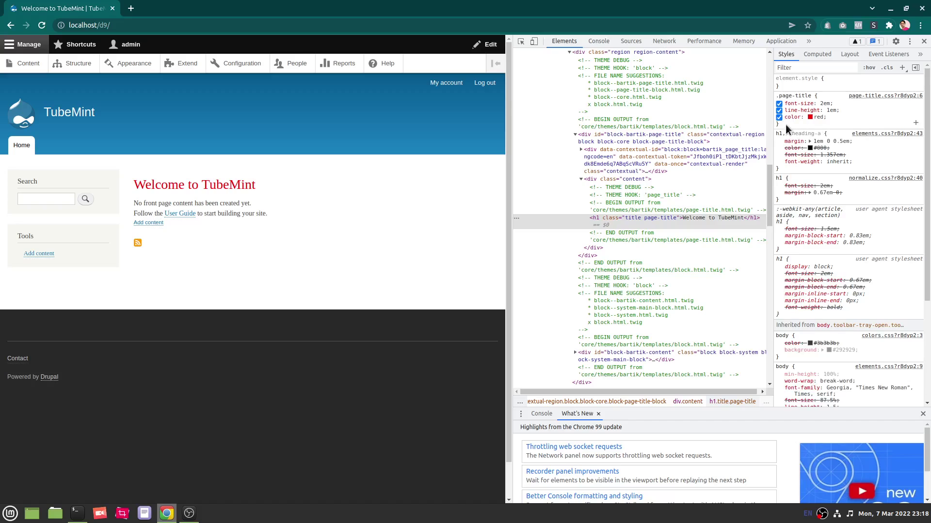
Copy the finished .page-title rule and bring the Terminal back to the front.
{"action": "left_click_drag", "start_coordinate": [785, 124], "coordinate": [789, 95]}
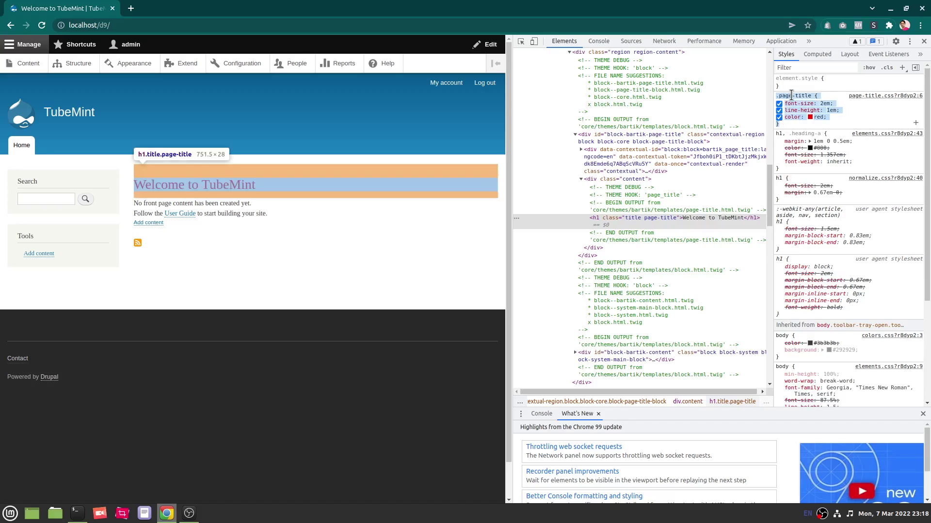
{"action": "right_click", "coordinate": [791, 95]}
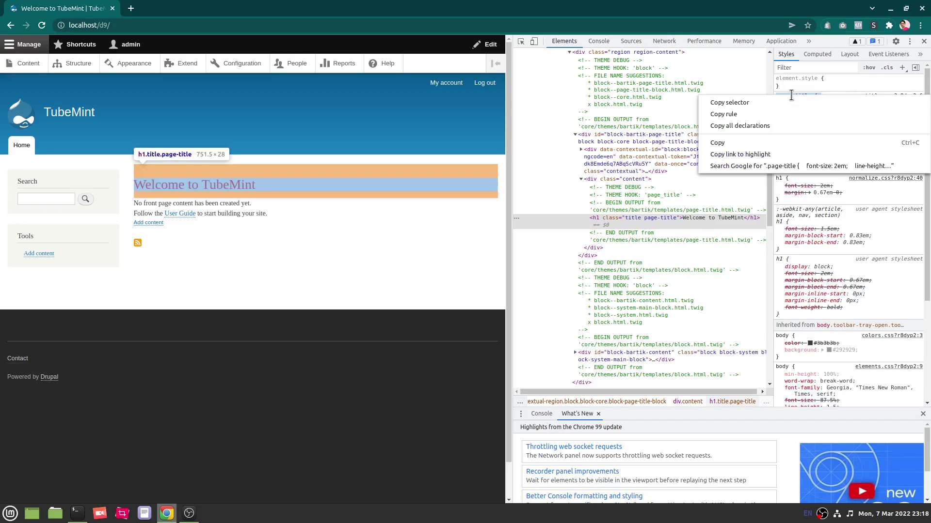
{"action": "left_click", "coordinate": [722, 143]}
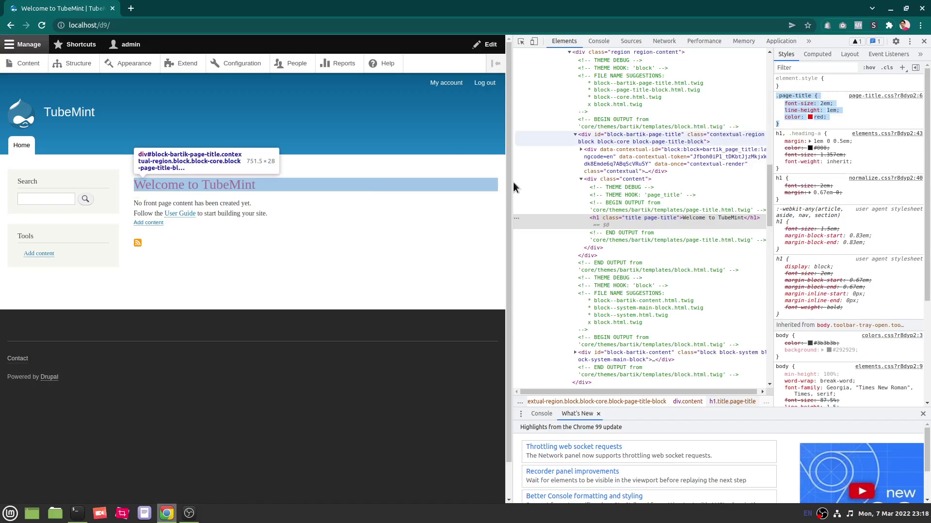
{"action": "left_click", "coordinate": [78, 513]}
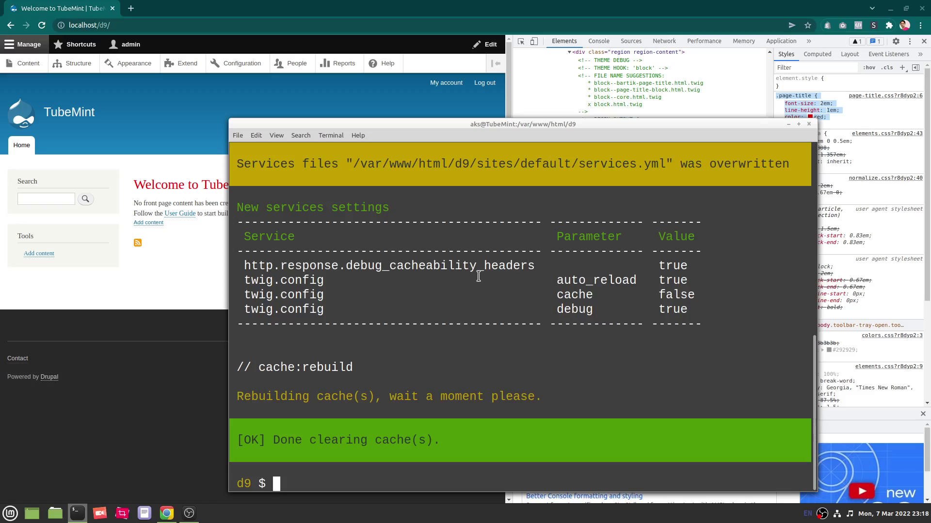
Clear the terminal, go to Drupal's Appearance page (Bartik default, Seven admin), and minimize the terminal.
{"action": "type", "text": "clear"}
{"action": "key", "text": "Return"}
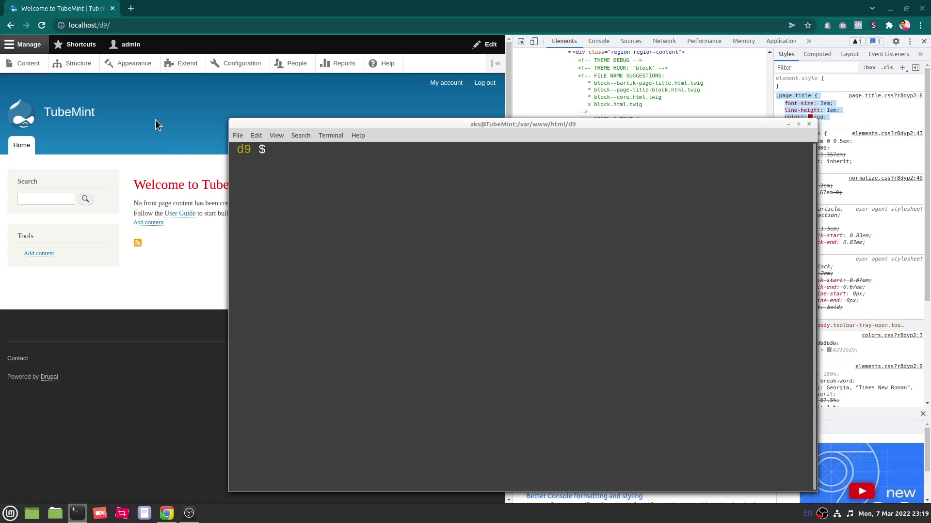
{"action": "left_click", "coordinate": [134, 68]}
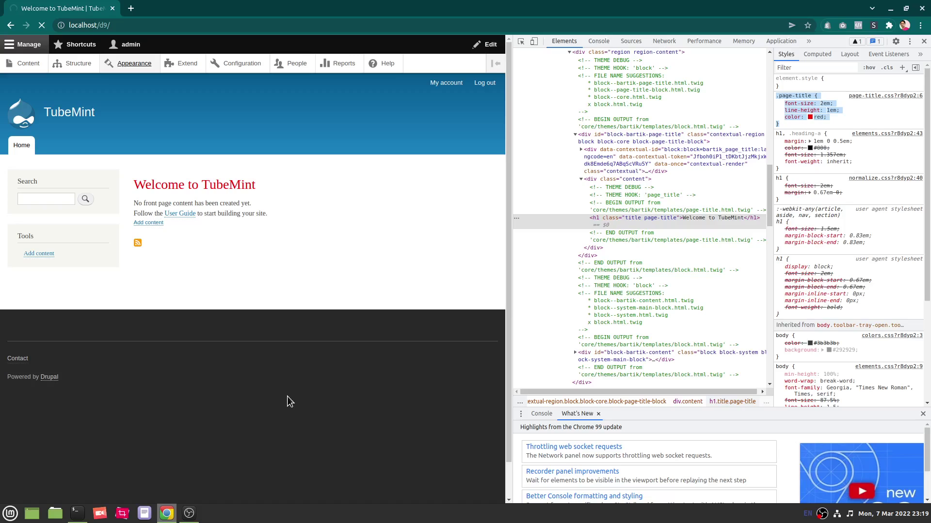
{"action": "left_click", "coordinate": [78, 514]}
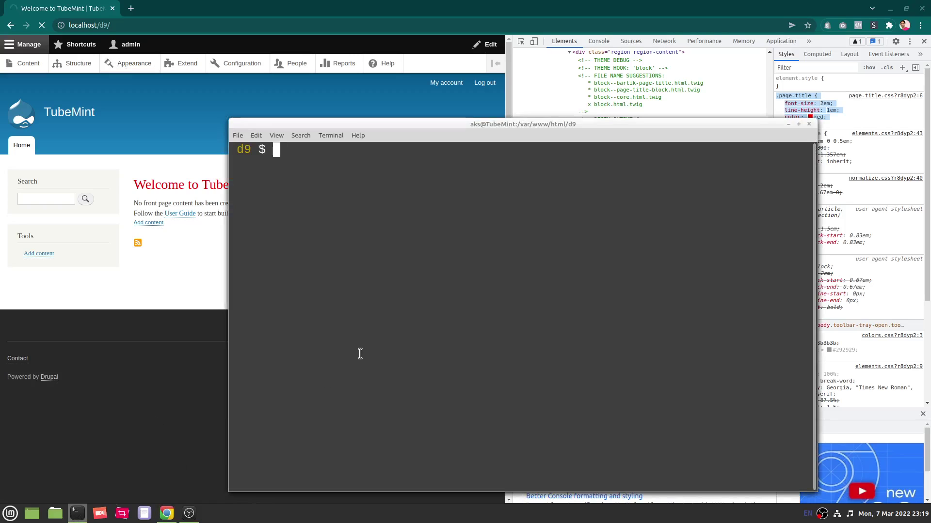
{"action": "type", "text": "cd"}
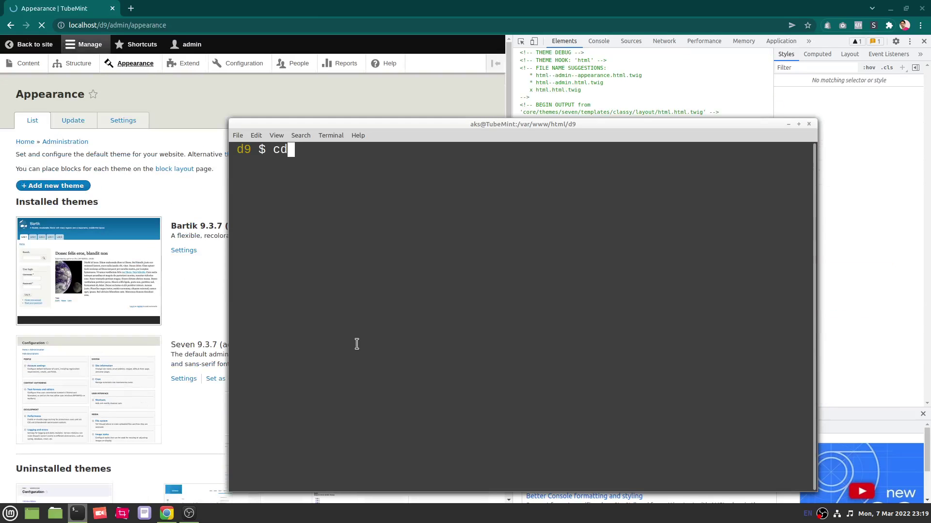
{"action": "left_click", "coordinate": [788, 124]}
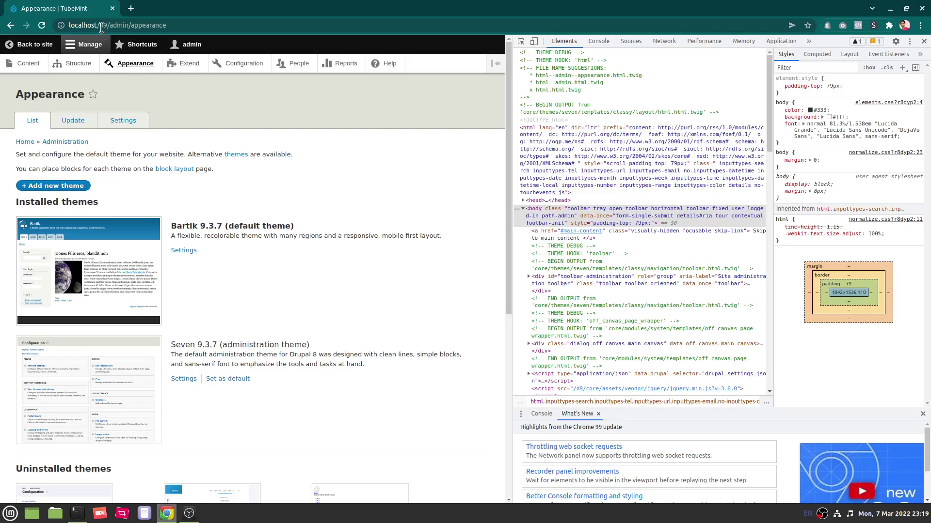
Load the localhost/drupal/ site and open its first article.
{"action": "left_click_drag", "start_coordinate": [103, 26], "coordinate": [257, 30]}
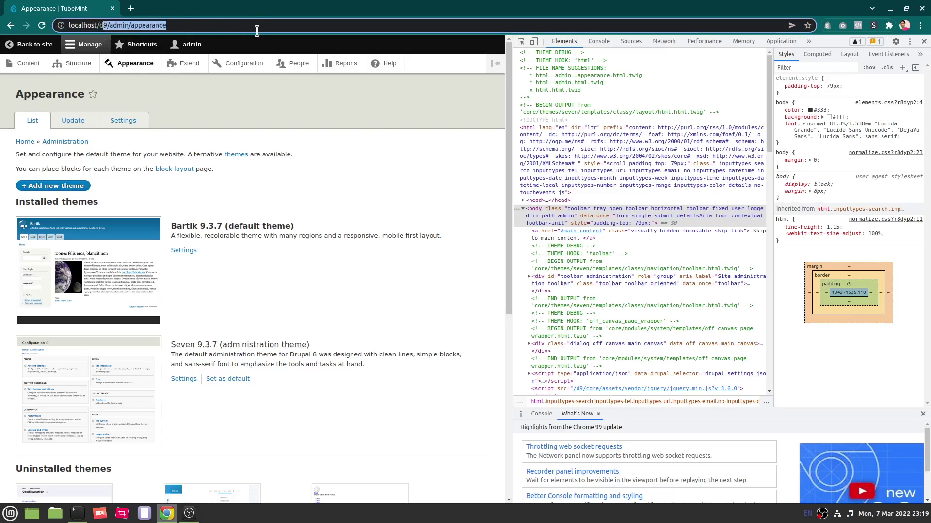
{"action": "type", "text": "r"}
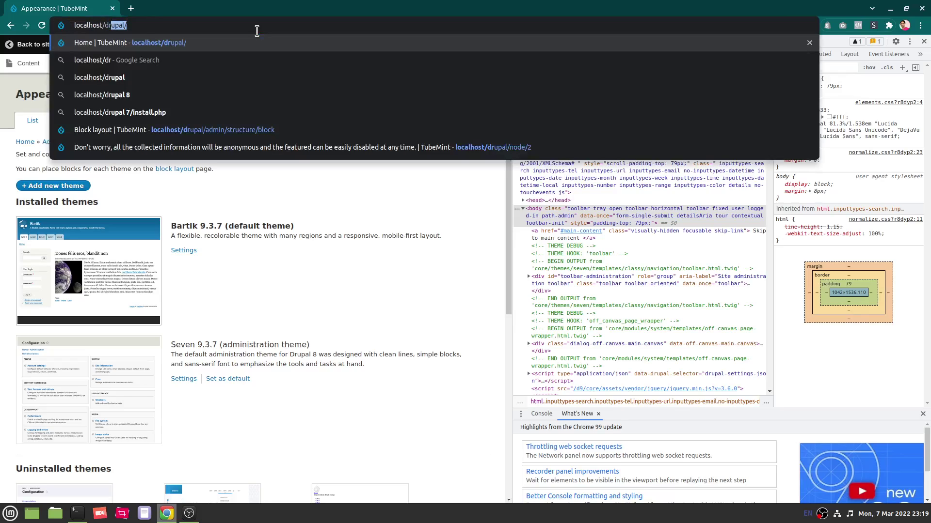
{"action": "type", "text": "upal/"}
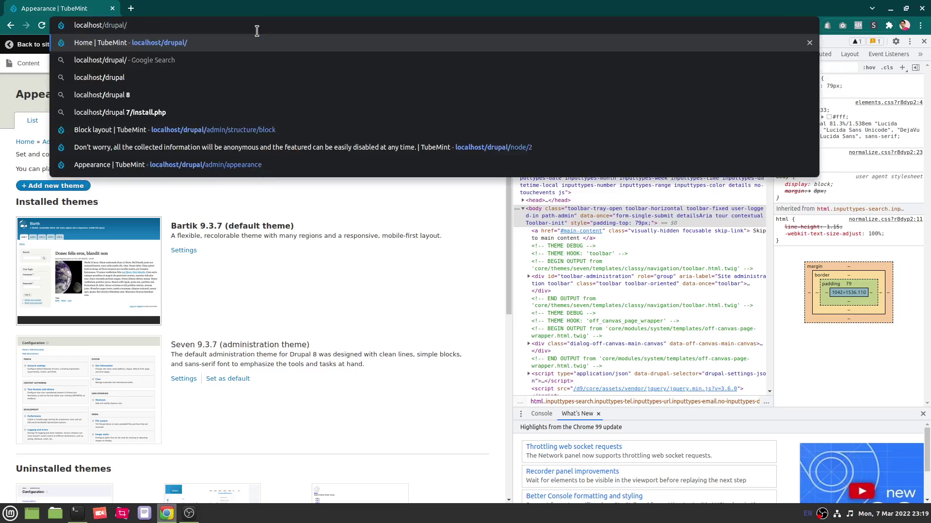
{"action": "key", "text": "Return"}
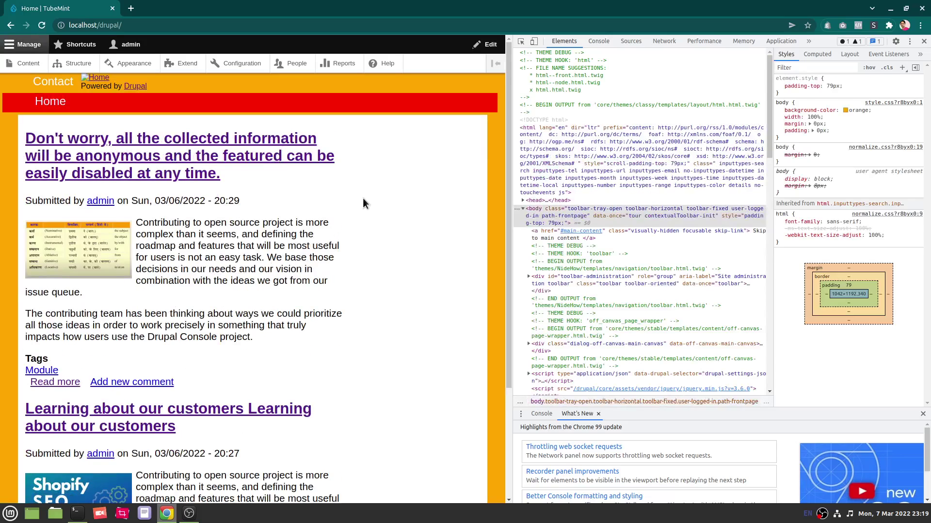
{"action": "left_click_drag", "start_coordinate": [98, 25], "coordinate": [130, 25]}
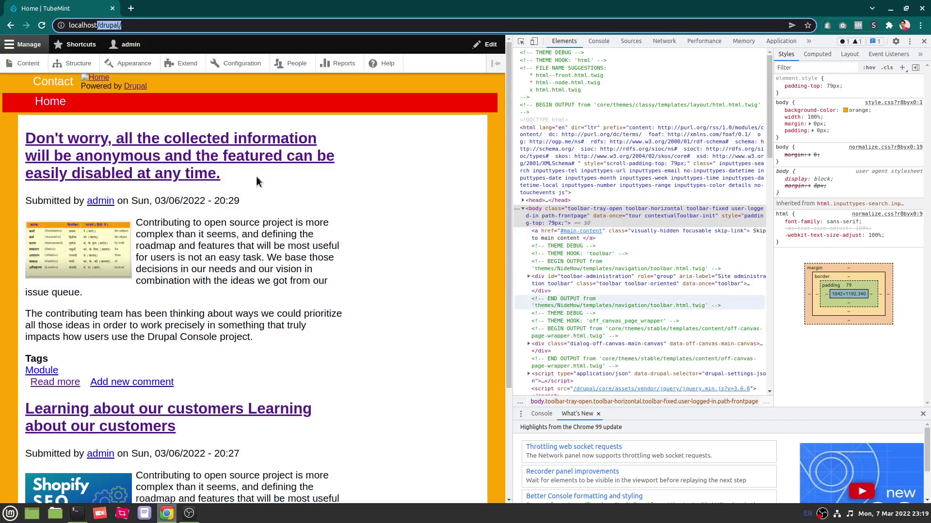
{"action": "left_click", "coordinate": [221, 159]}
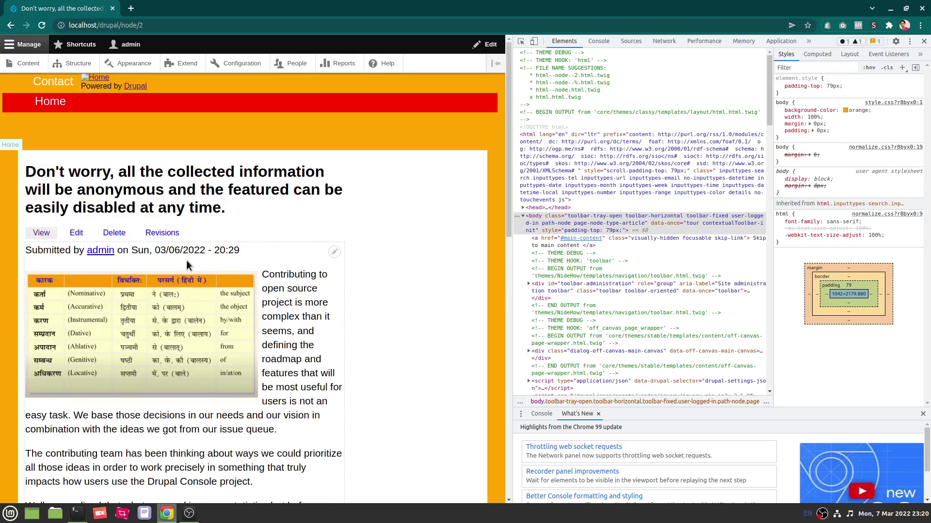
Inspect the article's Tags label to show its field--node--field-tags--article.html.twig suggestions.
{"action": "right_click", "coordinate": [180, 250]}
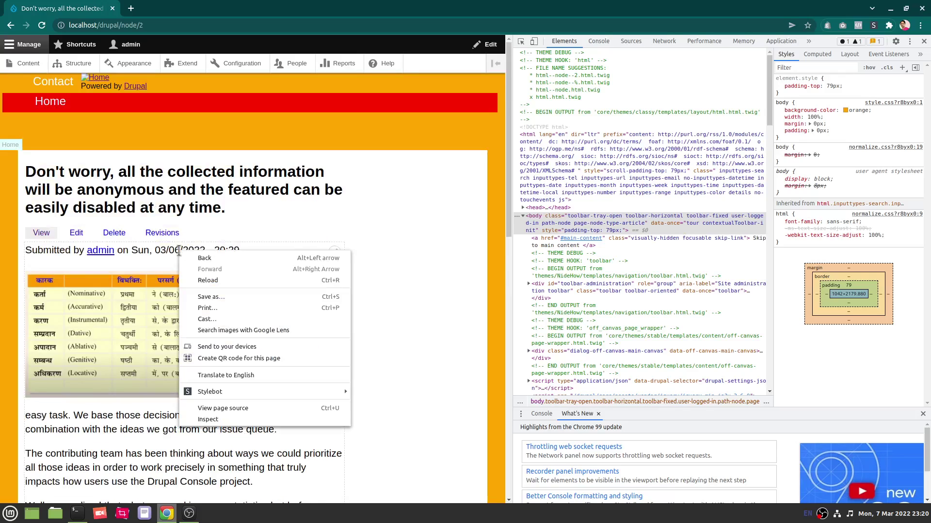
{"action": "left_click", "coordinate": [216, 419]}
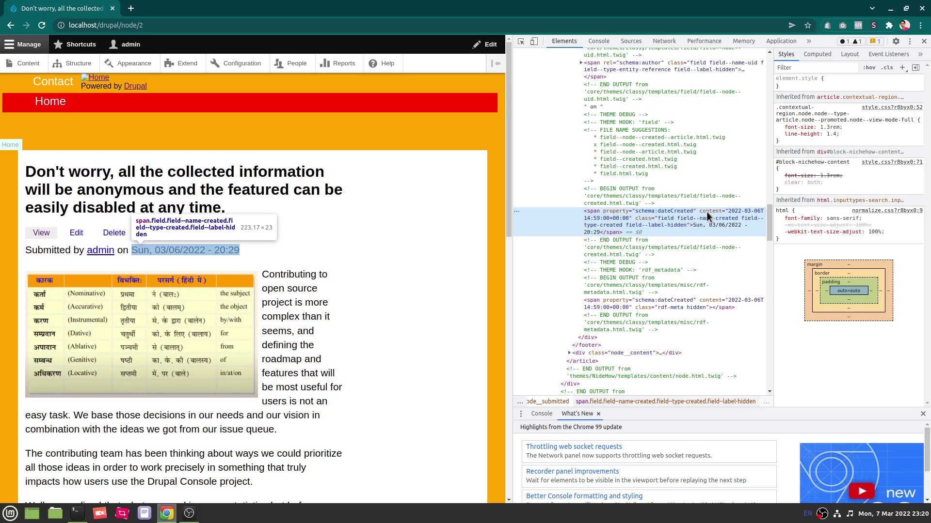
{"action": "scroll", "coordinate": [282, 342], "scroll_direction": "down", "scroll_amount": 3}
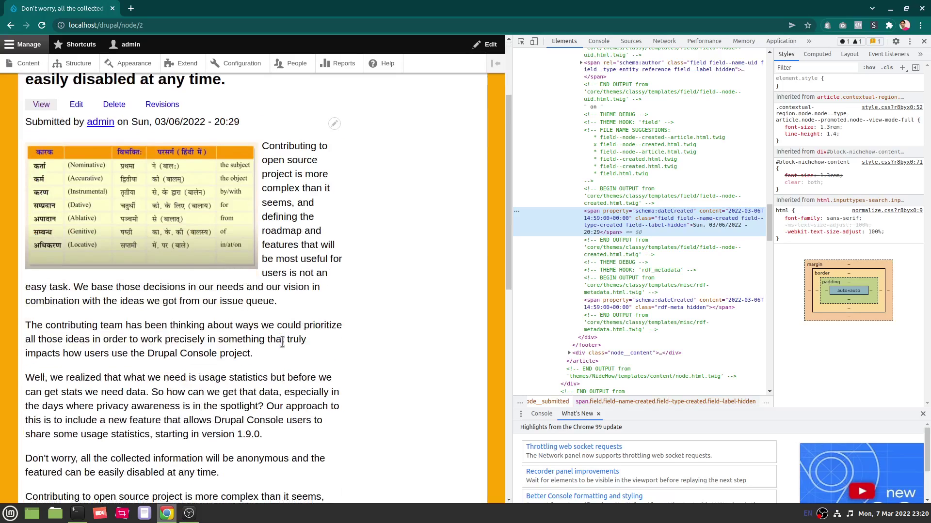
{"action": "scroll", "coordinate": [282, 341], "scroll_direction": "down", "scroll_amount": 20}
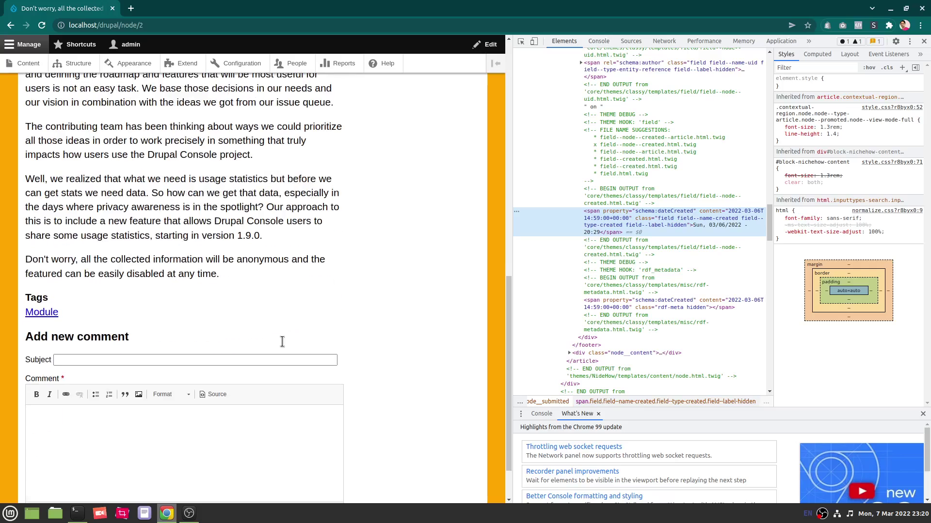
{"action": "right_click", "coordinate": [39, 302]}
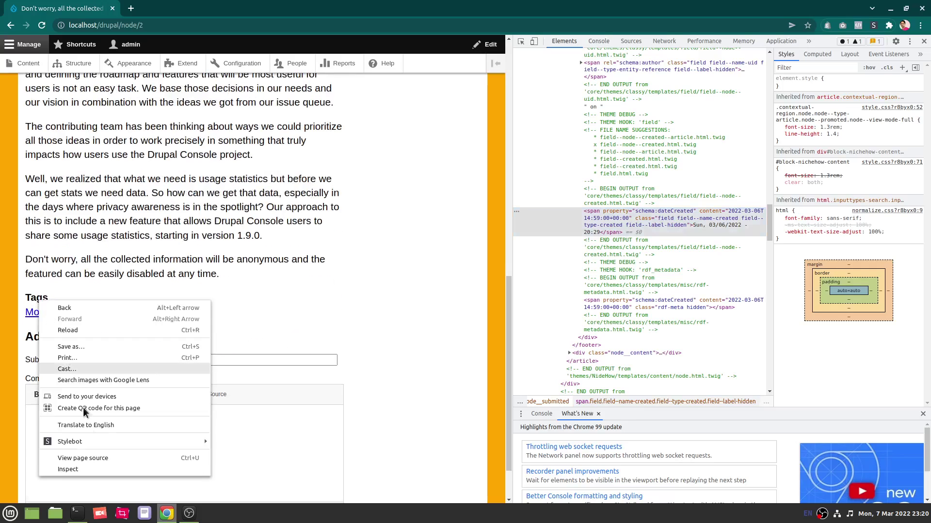
{"action": "left_click", "coordinate": [68, 469]}
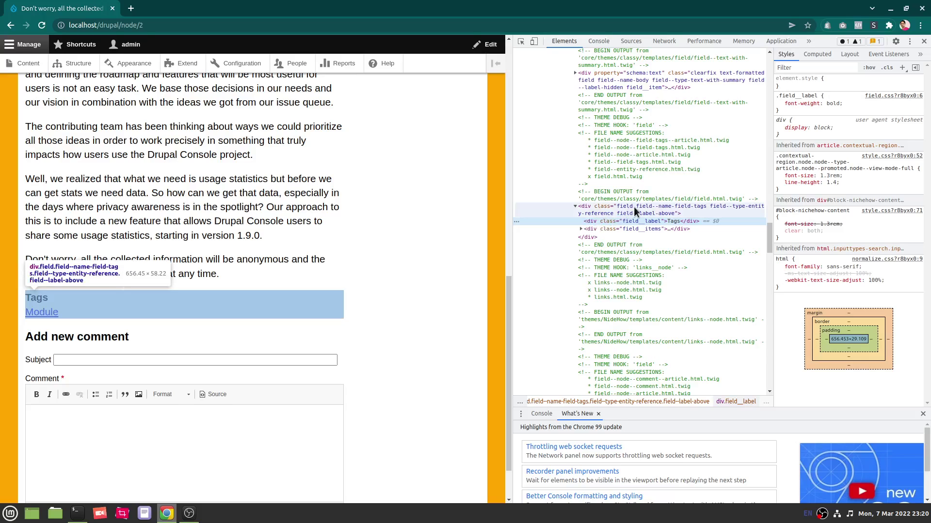
Add a new style rule for the Tags field wrapper with font-size: small.
{"action": "left_click", "coordinate": [711, 206]}
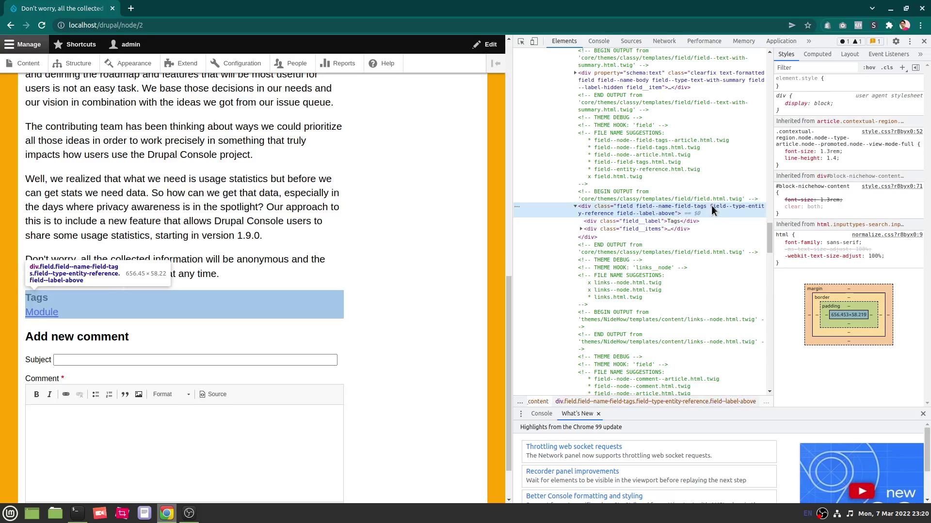
{"action": "left_click", "coordinate": [902, 68]}
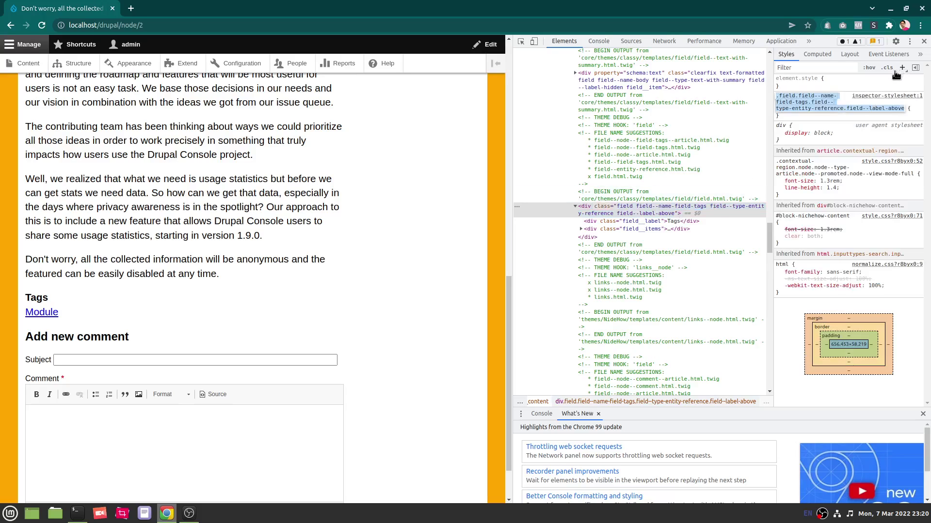
{"action": "left_click", "coordinate": [914, 112]}
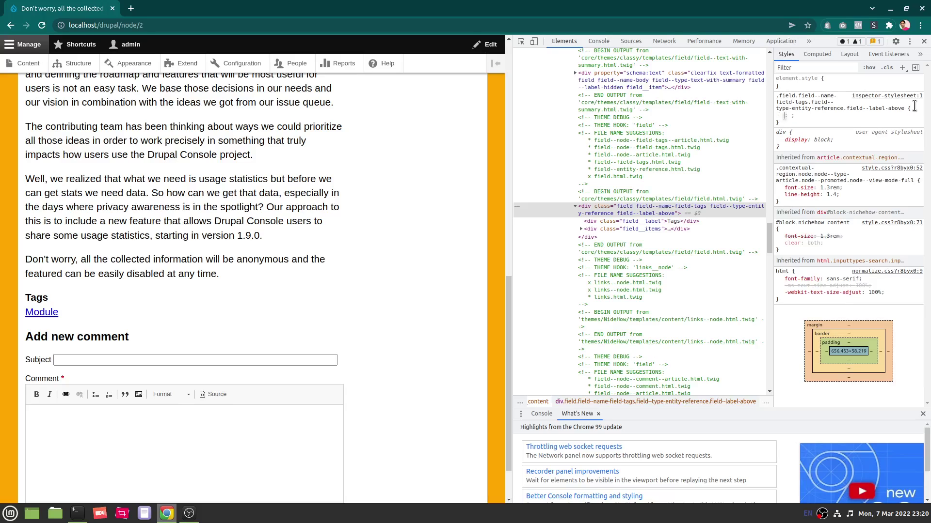
{"action": "type", "text": "fon"}
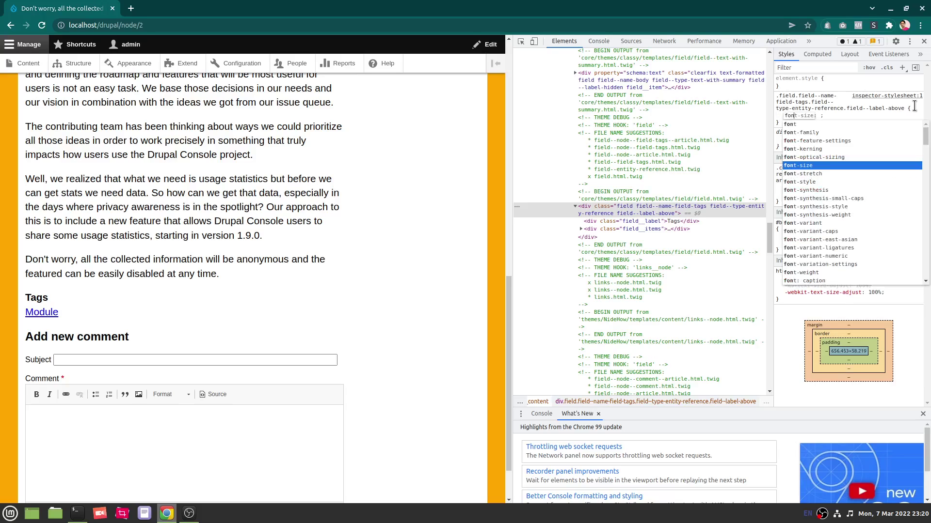
{"action": "key", "text": "Tab"}
{"action": "type", "text": "sma"}
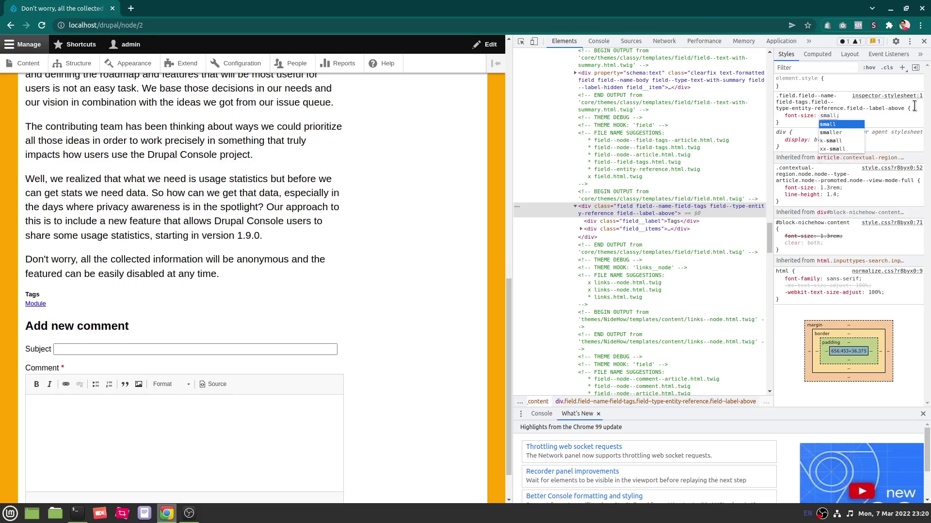
{"action": "key", "text": "Right"}
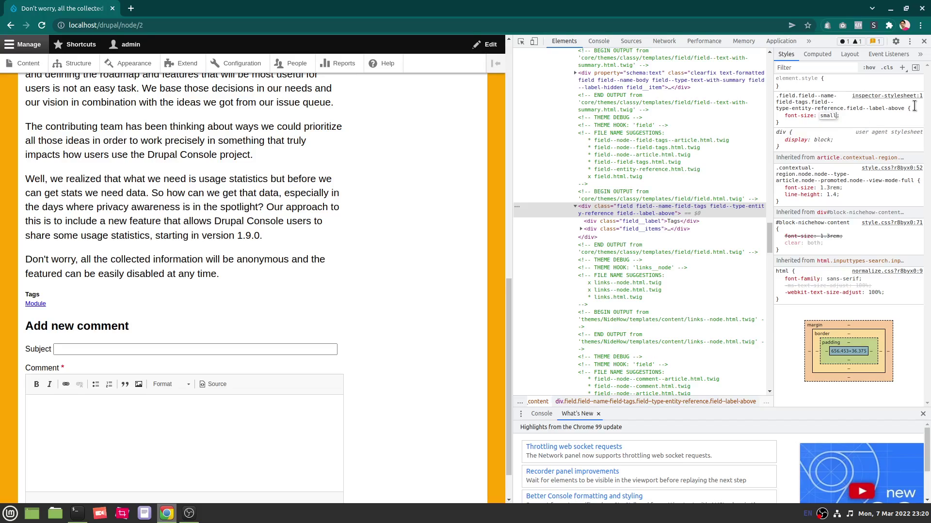
{"action": "key", "text": "Return"}
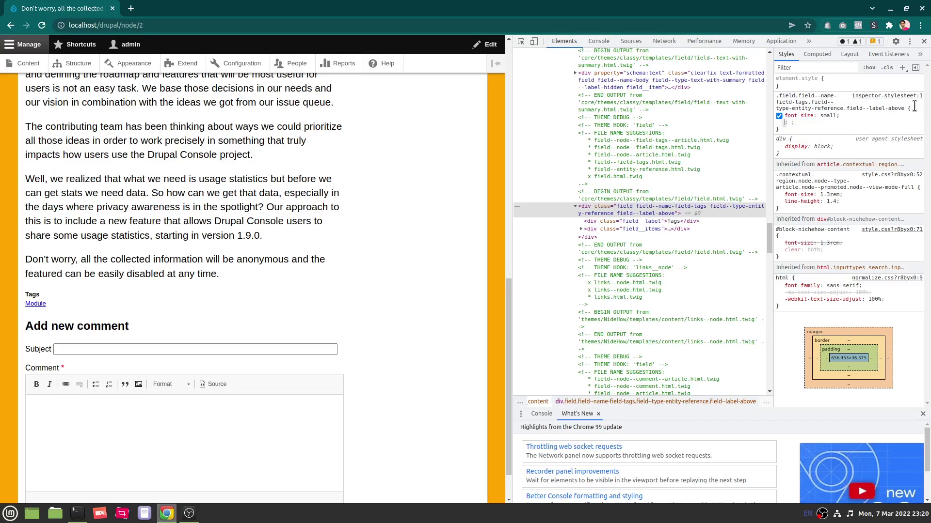
Give the Tags rule color: lightslategray.
{"action": "type", "text": "color"}
{"action": "key", "text": "Tab"}
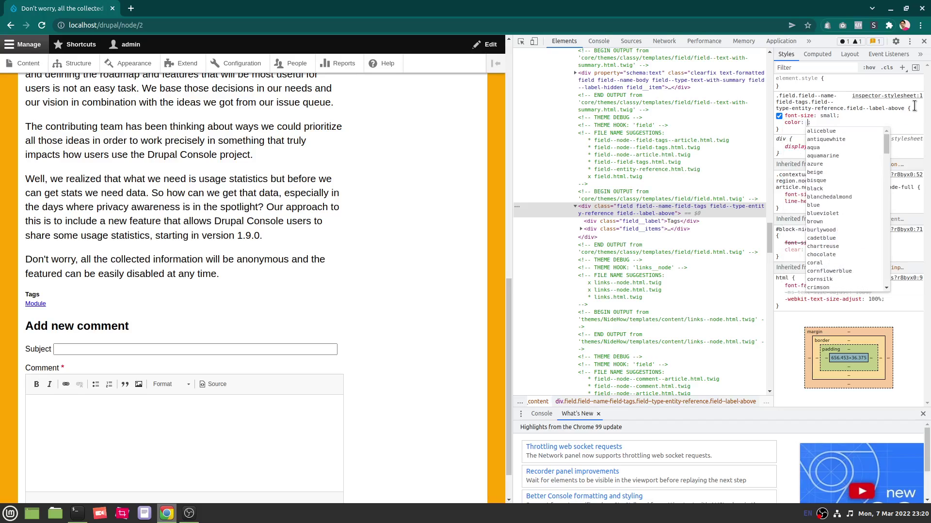
{"action": "type", "text": "gray"}
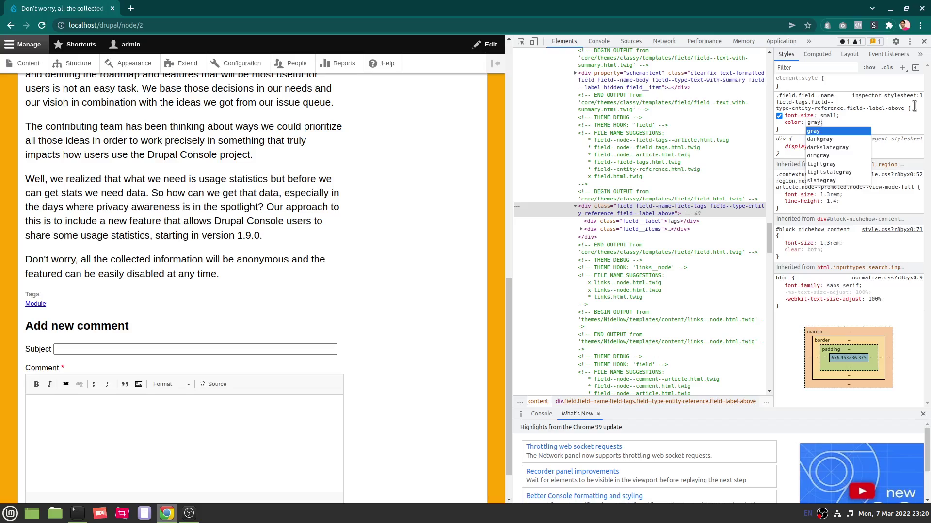
{"action": "key", "text": "Down"}
{"action": "key", "text": "Down"}
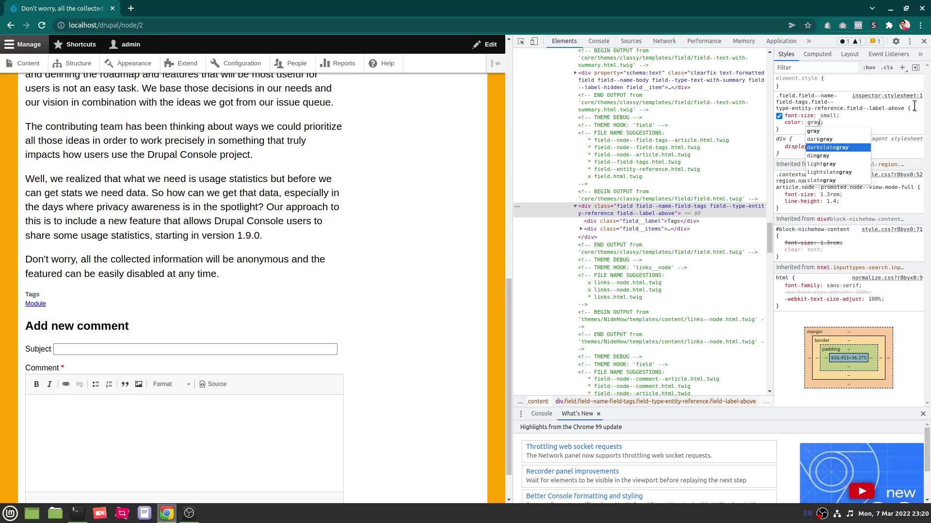
{"action": "key", "text": "Down"}
{"action": "key", "text": "Down"}
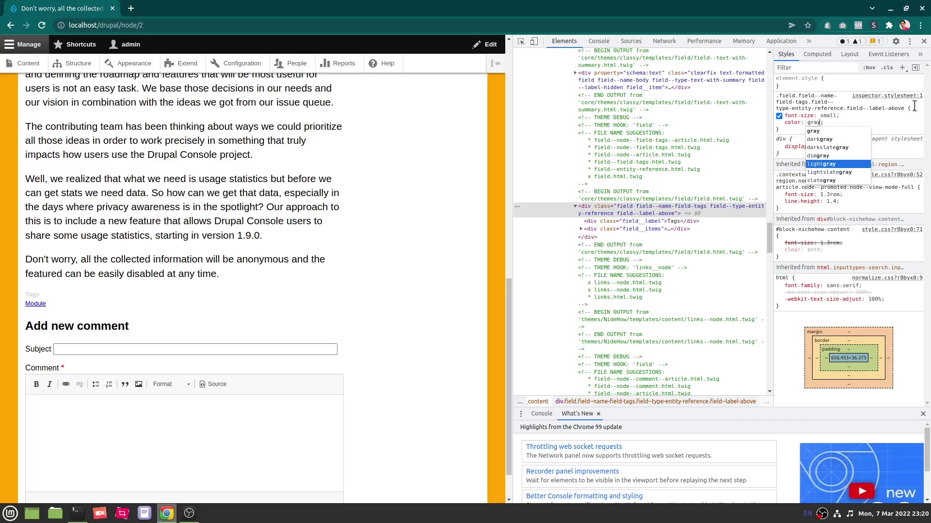
{"action": "key", "text": "Down"}
{"action": "key", "text": "Return"}
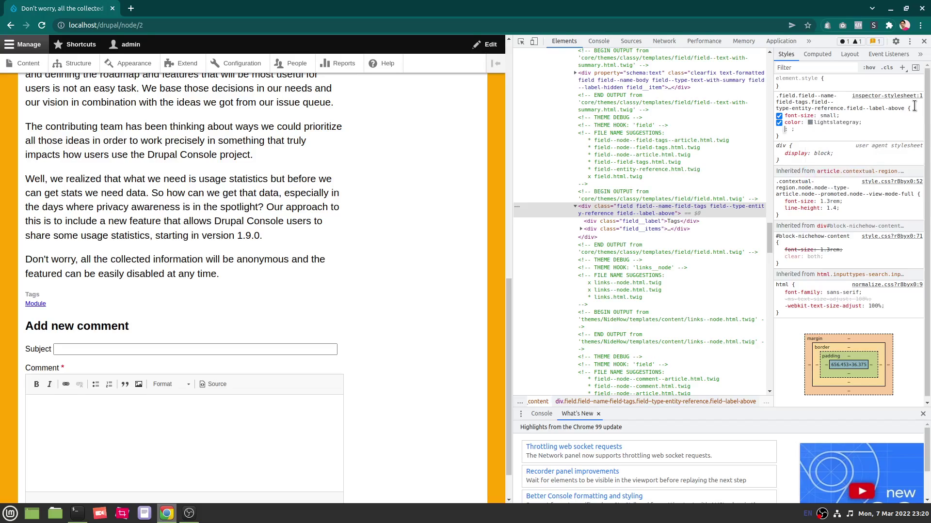
{"action": "left_click", "coordinate": [821, 132]}
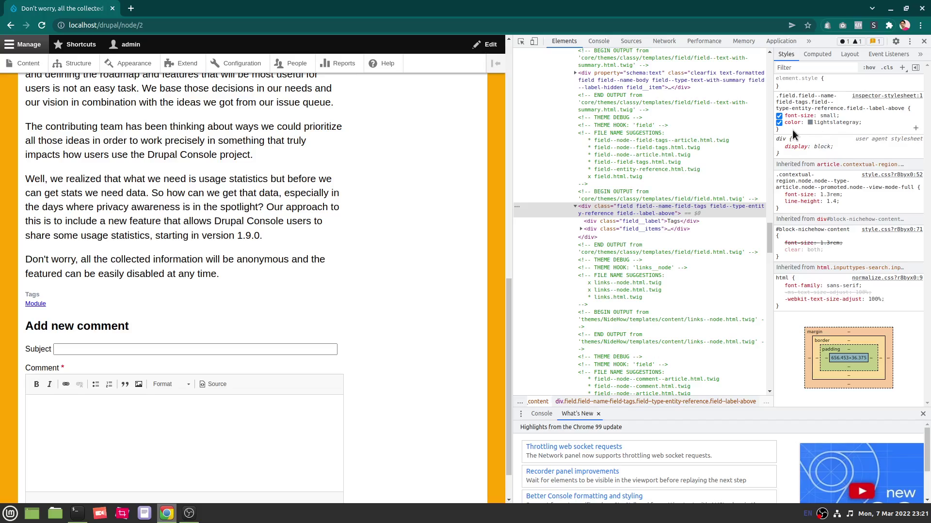
Copy the whole .field--name-field-tags style rule.
{"action": "left_click_drag", "start_coordinate": [792, 130], "coordinate": [776, 95]}
{"action": "key", "text": "ctrl+c"}
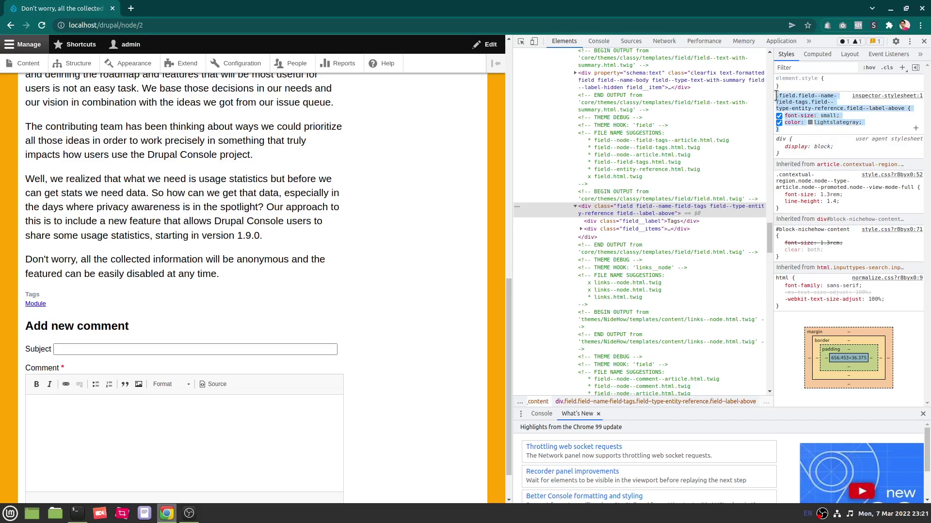
{"action": "right_click", "coordinate": [791, 99]}
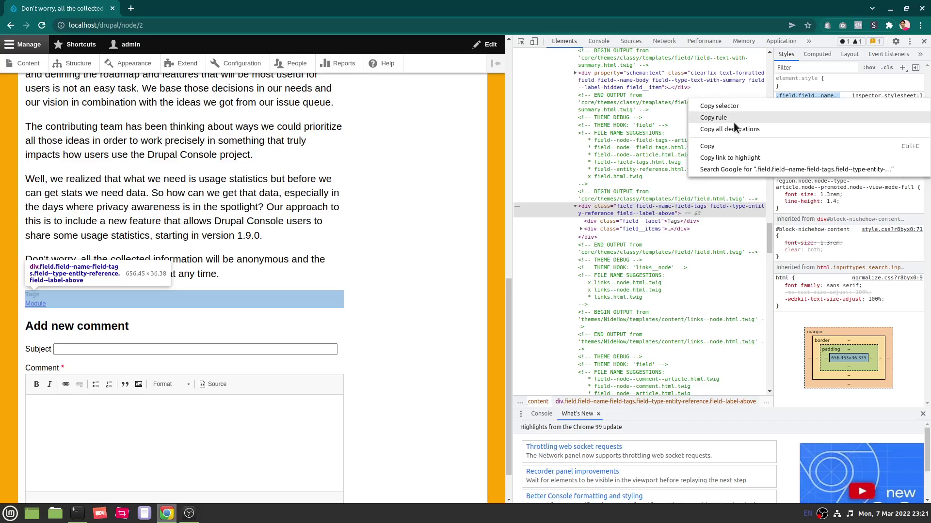
{"action": "left_click", "coordinate": [719, 144]}
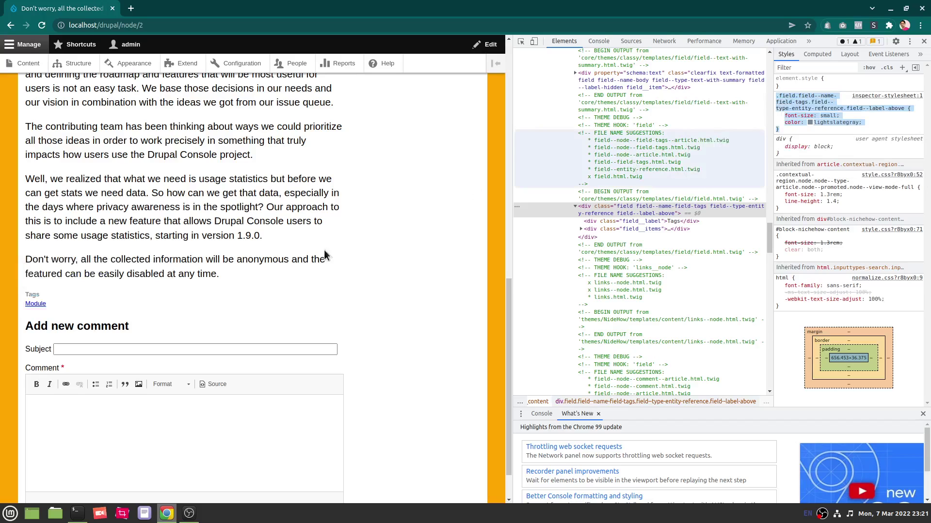
In the terminal, go up one level and into drupal/themes/NideHow.
{"action": "left_click", "coordinate": [77, 513]}
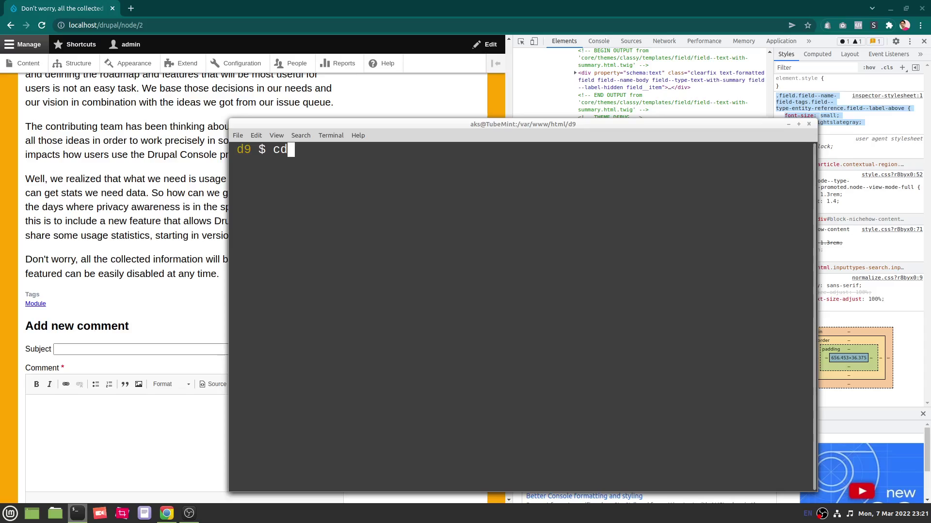
{"action": "key", "text": "BackSpace"}
{"action": "key", "text": "BackSpace"}
{"action": "type", "text": "cd .."}
{"action": "key", "text": "Return"}
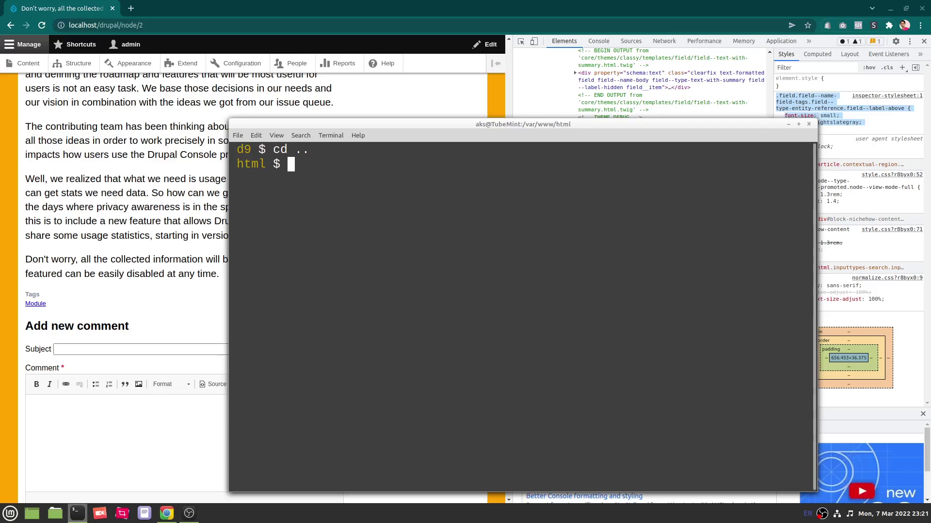
{"action": "type", "text": "cd dru"}
{"action": "key", "text": "Tab"}
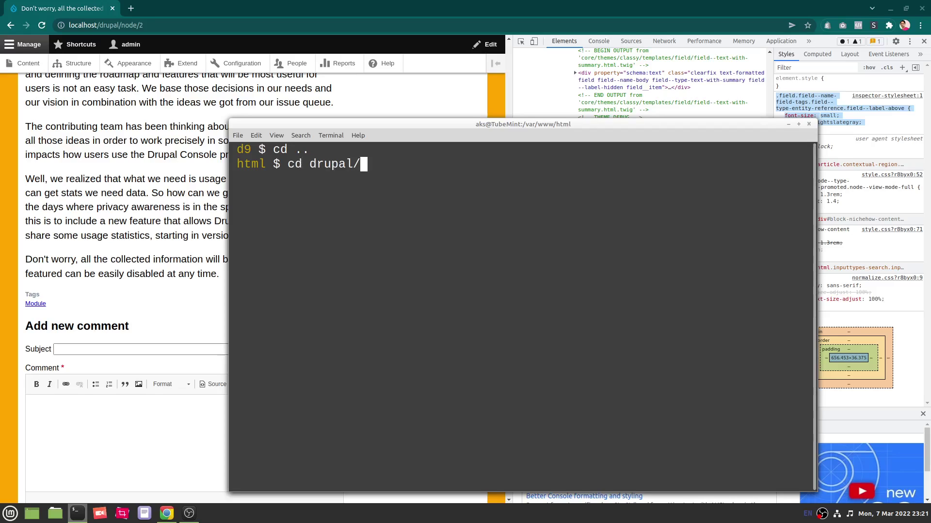
{"action": "type", "text": "the"}
{"action": "key", "text": "Tab"}
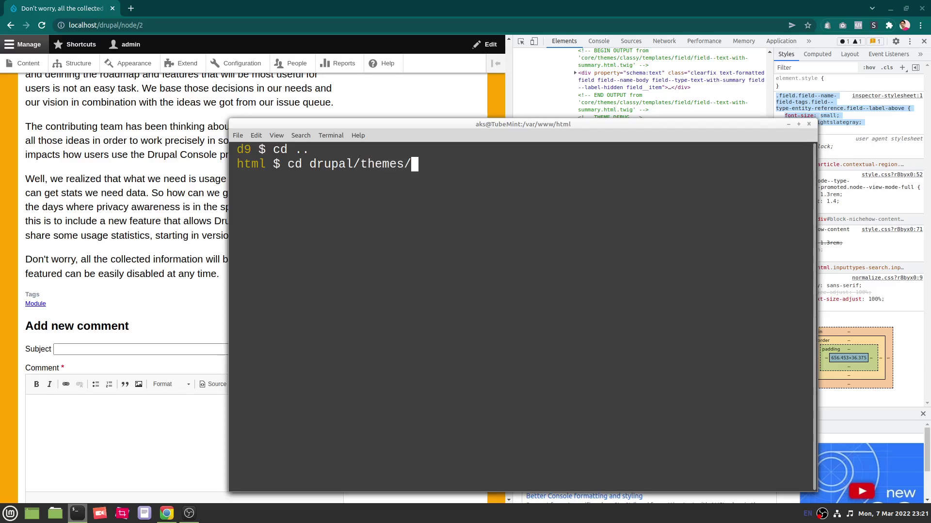
{"action": "type", "text": "N"}
{"action": "key", "text": "Tab"}
{"action": "key", "text": "Return"}
List the theme folder and open css/style.css with sudo xed.
{"action": "type", "text": "ls"}
{"action": "key", "text": "Return"}
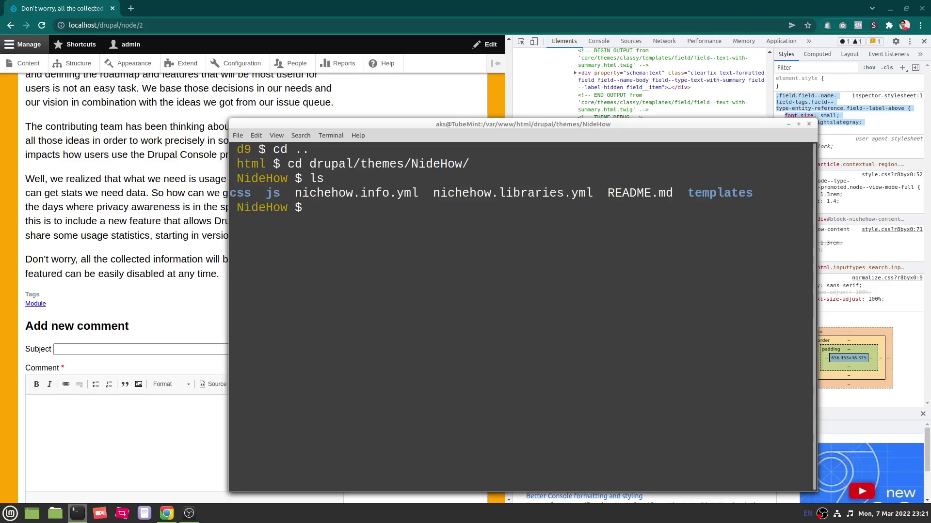
{"action": "type", "text": "cd"}
{"action": "key", "text": "BackSpace"}
{"action": "key", "text": "BackSpace"}
{"action": "type", "text": "sudo xed css"}
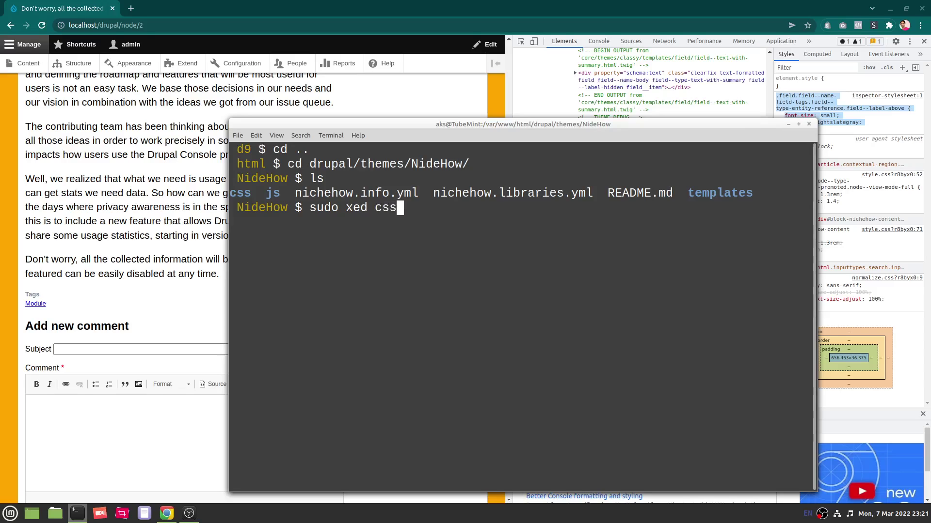
{"action": "type", "text": "/st"}
{"action": "key", "text": "Tab"}
{"action": "key", "text": "Return"}
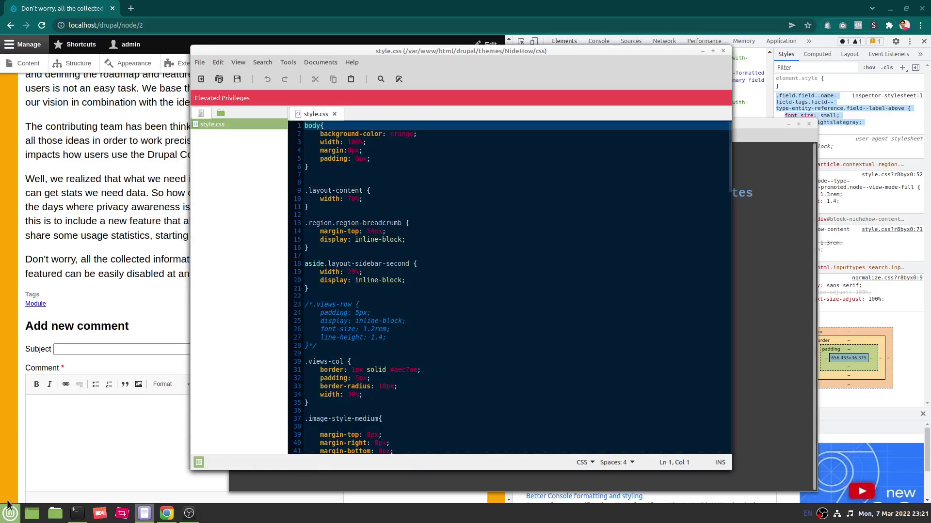
Paste the copied Tags rule after the sidebar rule near line 21 and save style.css.
{"action": "scroll", "coordinate": [411, 307], "scroll_direction": "down", "scroll_amount": 20}
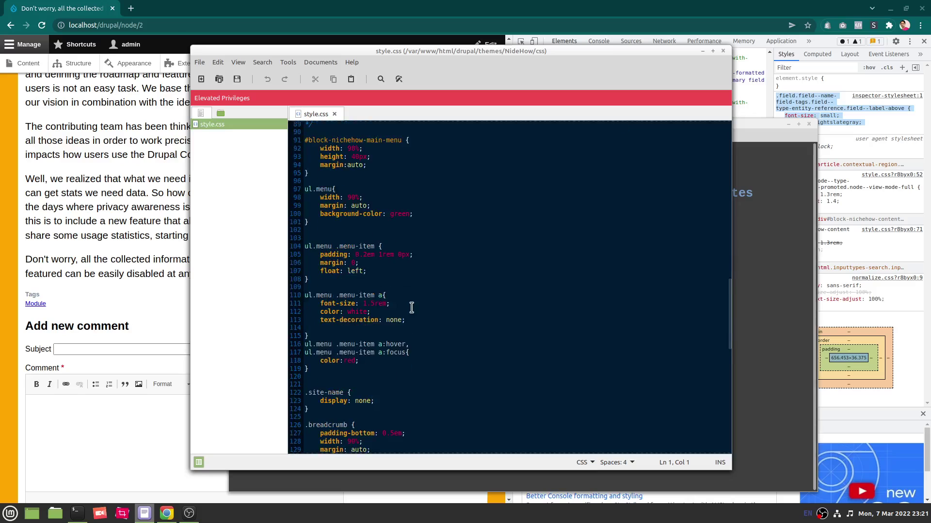
{"action": "scroll", "coordinate": [411, 307], "scroll_direction": "down", "scroll_amount": 15}
{"action": "scroll", "coordinate": [411, 307], "scroll_direction": "up", "scroll_amount": 3}
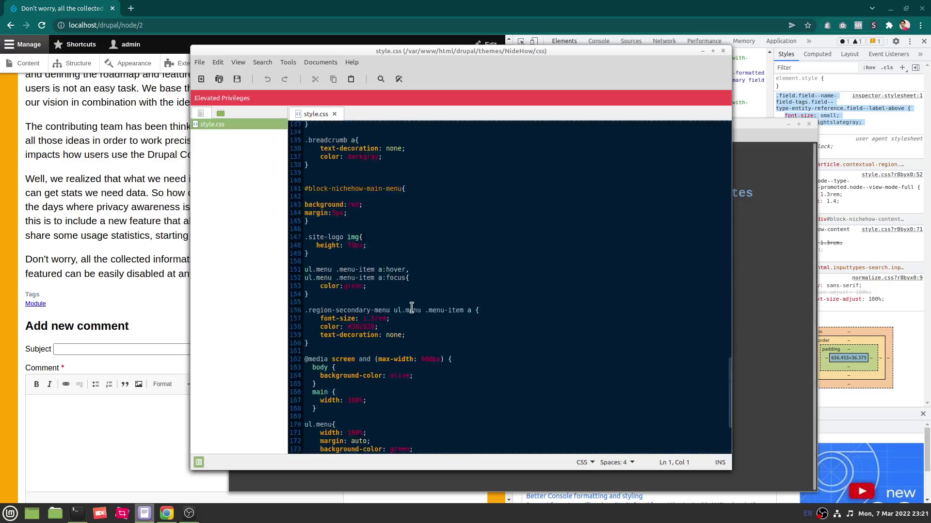
{"action": "scroll", "coordinate": [411, 307], "scroll_direction": "up", "scroll_amount": 20}
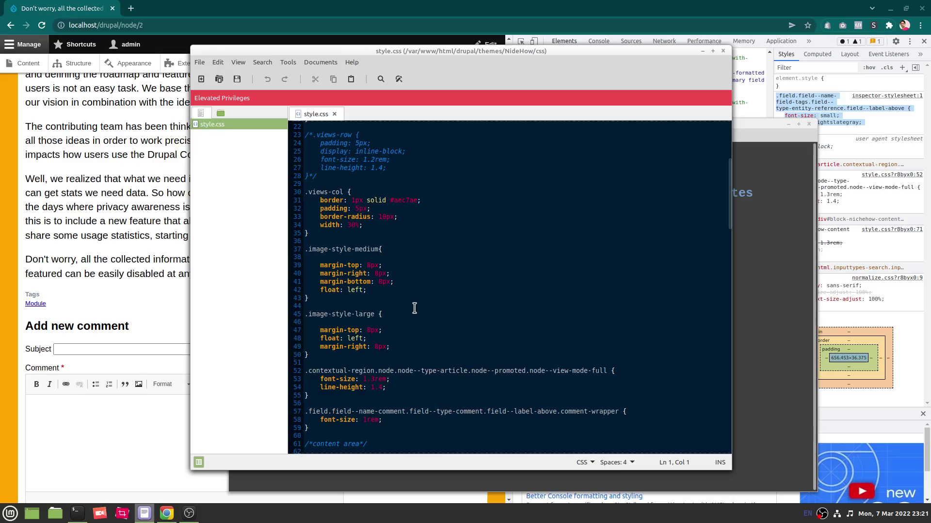
{"action": "scroll", "coordinate": [414, 308], "scroll_direction": "up", "scroll_amount": 7}
{"action": "left_click", "coordinate": [344, 287]}
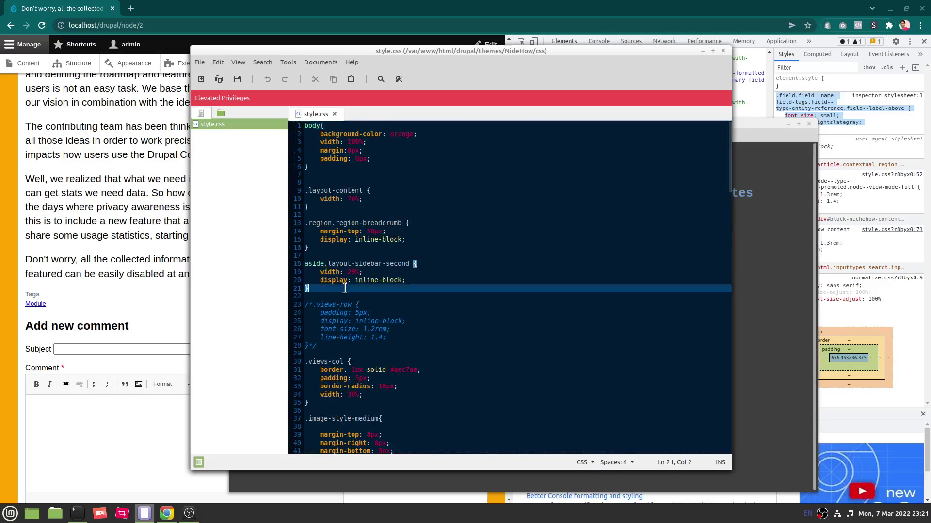
{"action": "key", "text": "Return"}
{"action": "key", "text": "Return"}
{"action": "key", "text": "Return"}
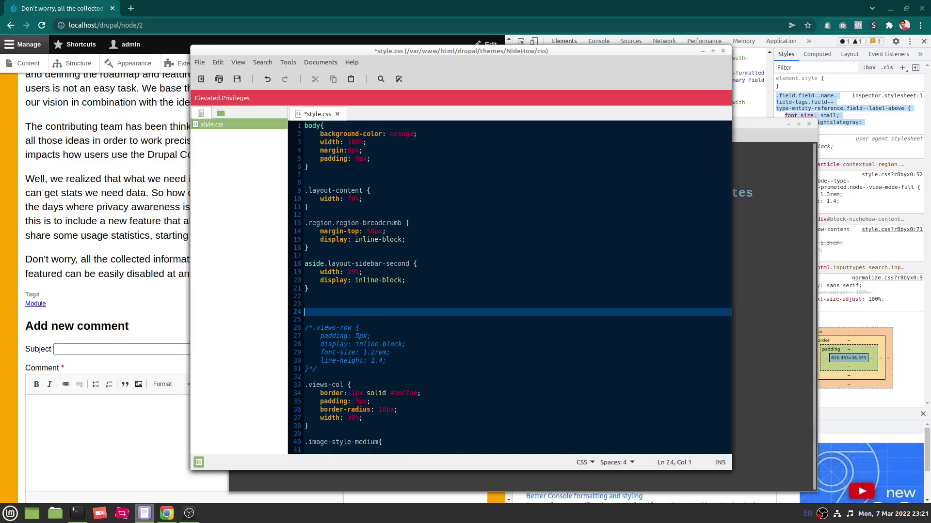
{"action": "key", "text": "ctrl+v"}
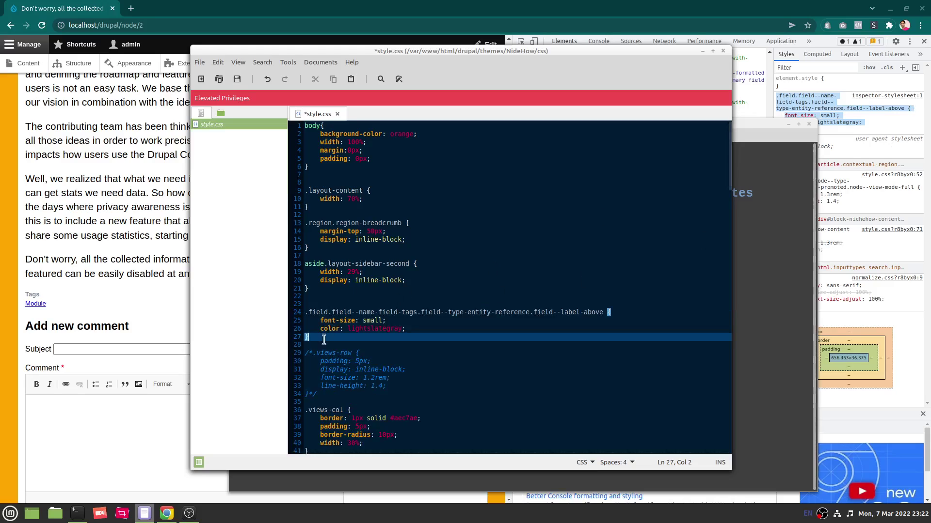
{"action": "left_click", "coordinate": [488, 354]}
{"action": "key", "text": "ctrl+s"}
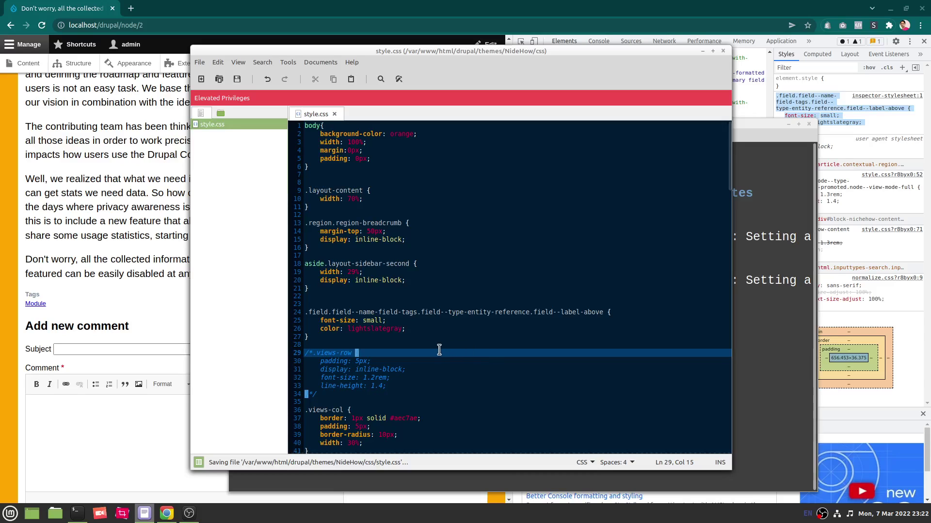
{"action": "left_click", "coordinate": [117, 221]}
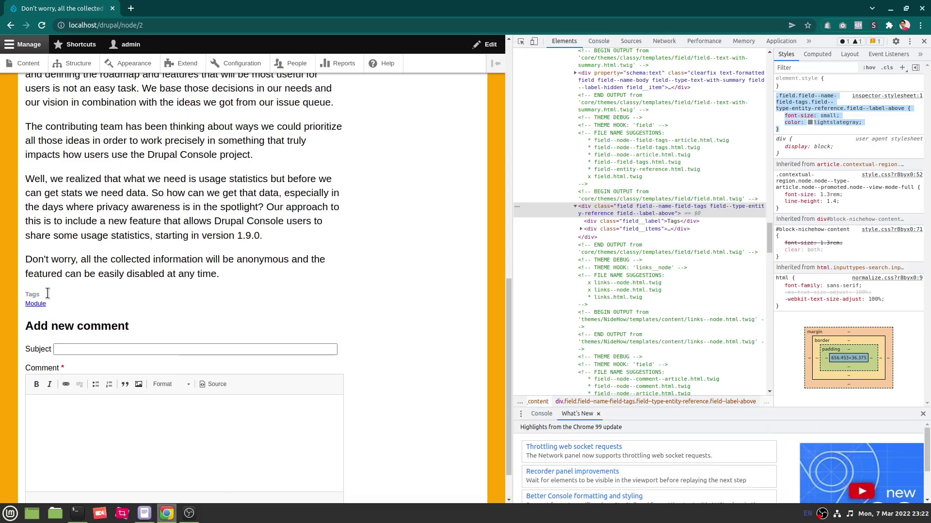
Close DevTools, reload the node/2 article at 100% zoom and check the Tags label.
{"action": "left_click", "coordinate": [923, 42]}
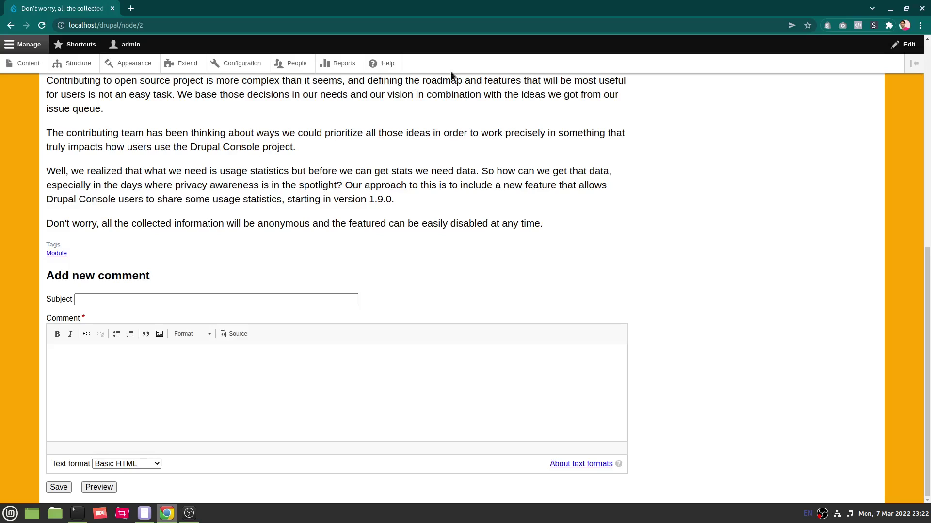
{"action": "left_click", "coordinate": [46, 25]}
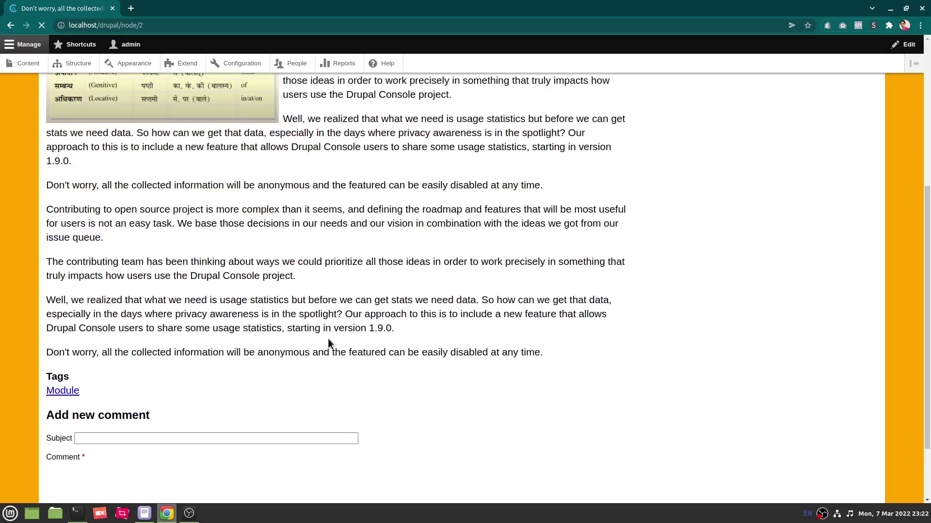
{"action": "key", "text": "F5"}
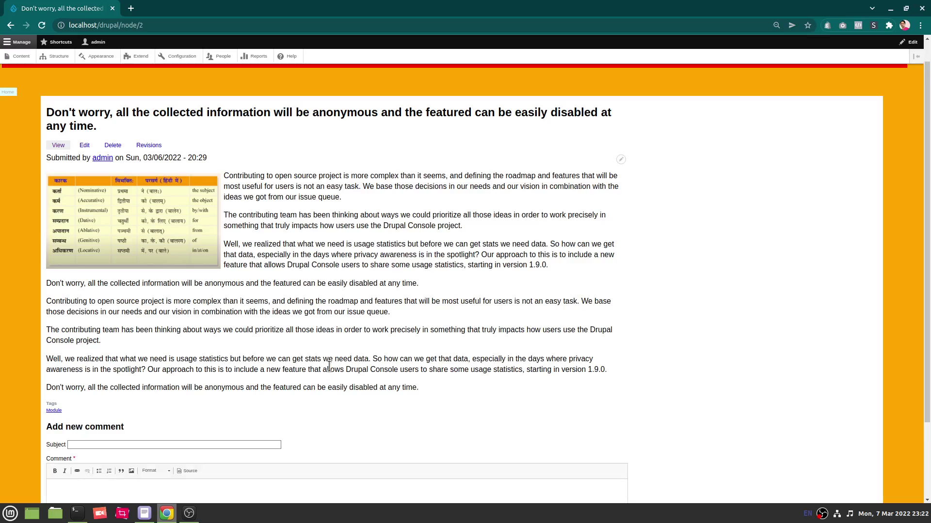
{"action": "key", "text": "ctrl+0"}
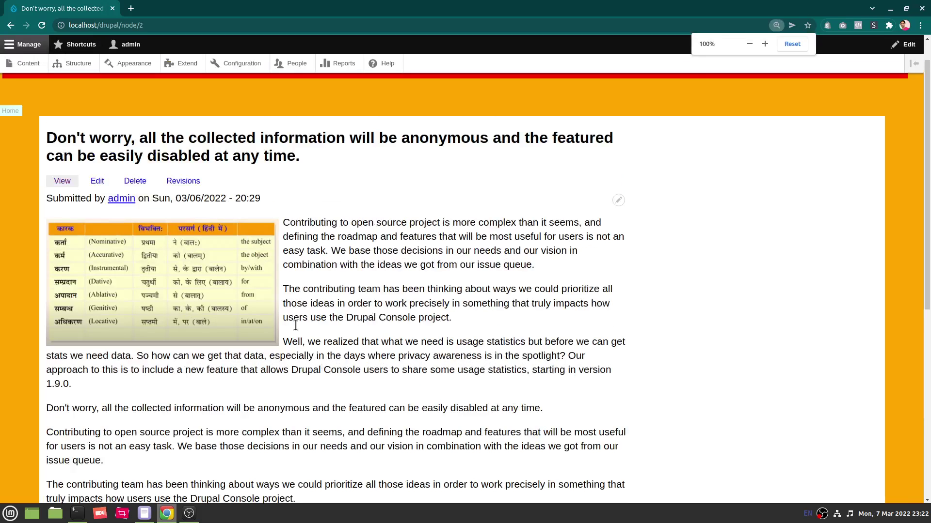
{"action": "scroll", "coordinate": [369, 311], "scroll_direction": "down", "scroll_amount": 6}
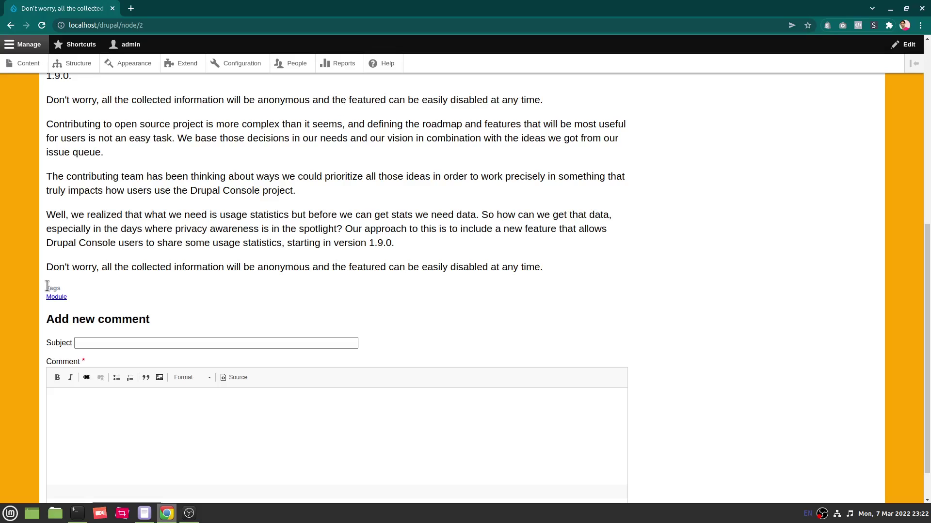
{"action": "left_click", "coordinate": [195, 279]}
{"action": "scroll", "coordinate": [377, 382], "scroll_direction": "up", "scroll_amount": 10}
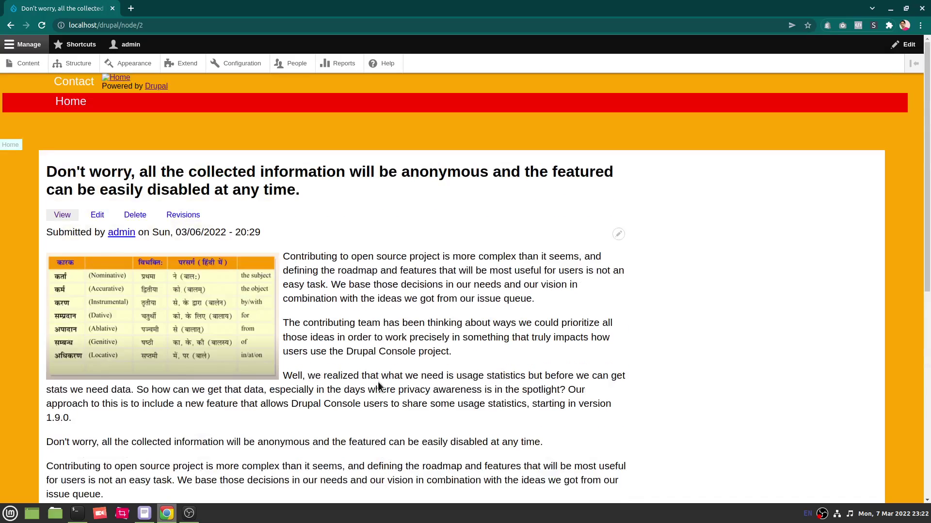